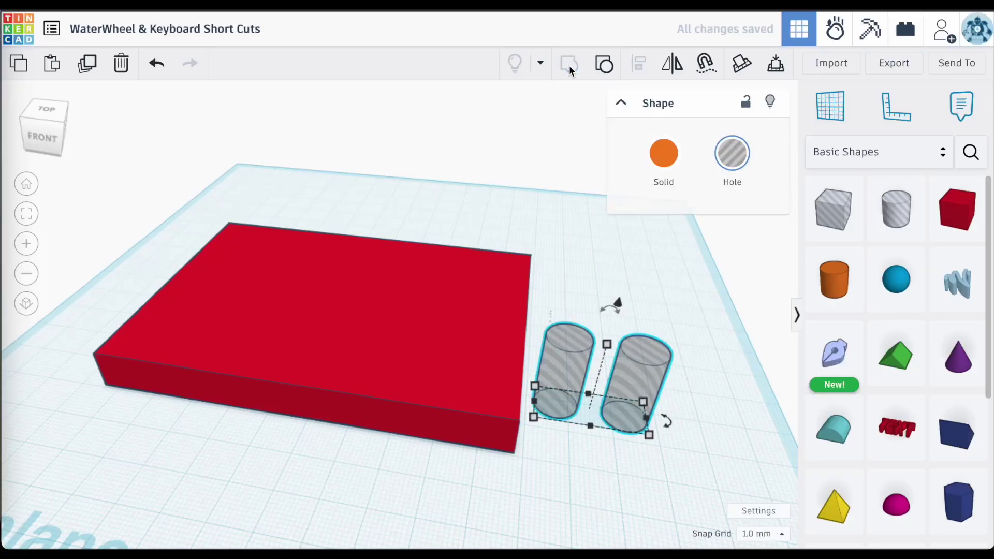
- Centre the two hole cylinders on the box with Align and raise them slightly
{"action": "left_click_drag", "start_coordinate": [632, 387], "coordinate": [634, 356]}
{"action": "left_click_drag", "start_coordinate": [692, 387], "coordinate": [286, 286]}
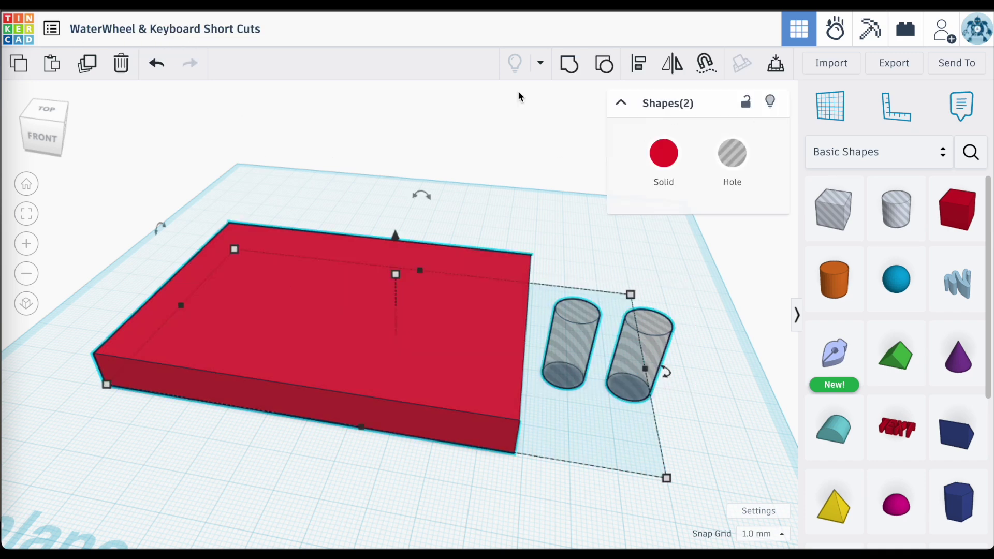
{"action": "left_click", "coordinate": [635, 68]}
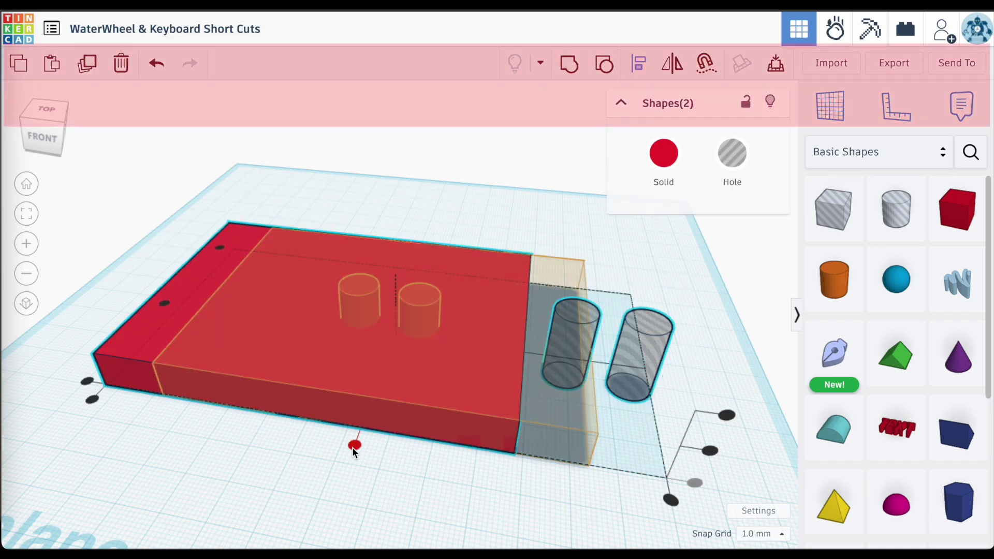
{"action": "left_click", "coordinate": [353, 448]}
{"action": "right_click_drag", "start_coordinate": [334, 523], "coordinate": [351, 351]}
{"action": "left_click", "coordinate": [359, 317]}
{"action": "left_click_drag", "start_coordinate": [359, 317], "coordinate": [357, 300]}
- Select the box and both hole cylinders together to group them into one base
{"action": "left_click", "coordinate": [490, 136]}
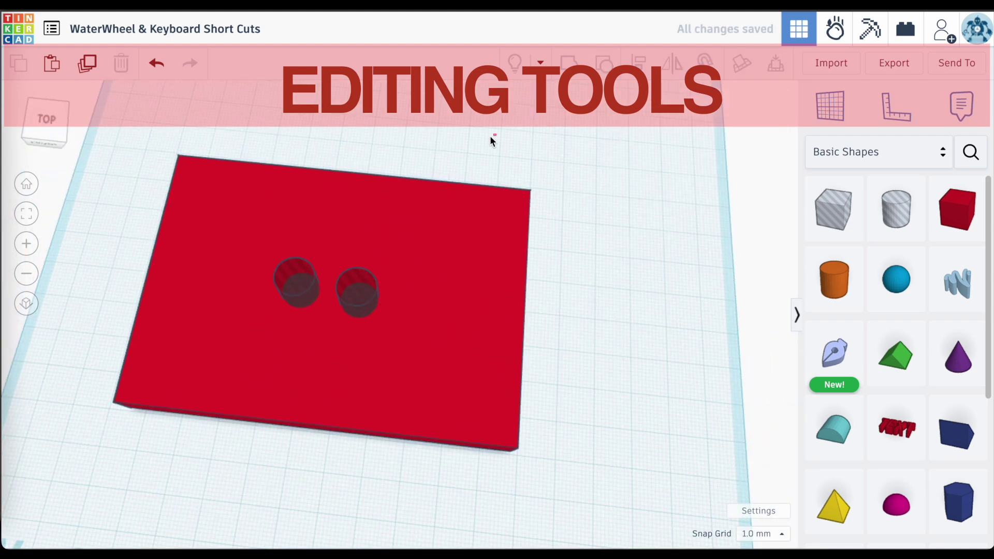
{"action": "key", "text": "ctrl+a"}
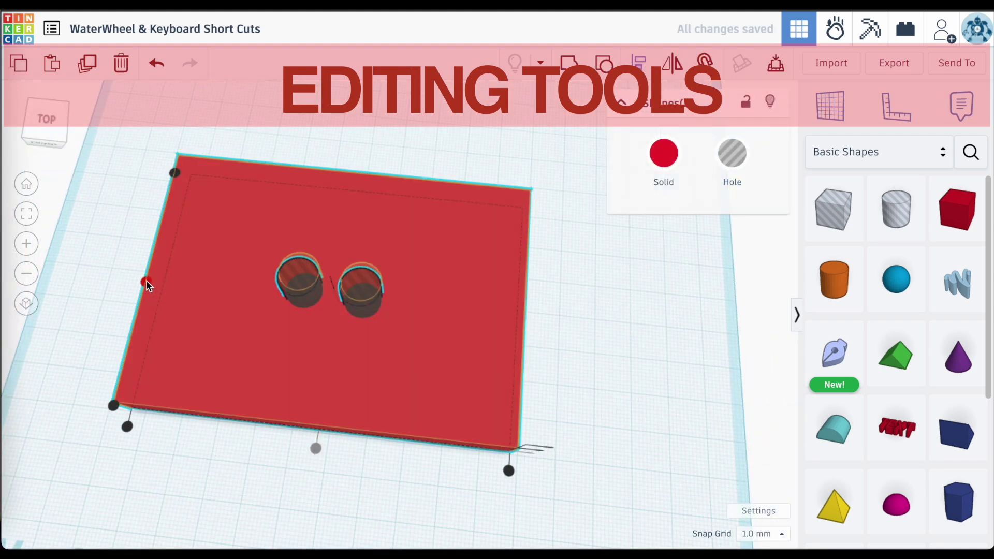
{"action": "left_click", "coordinate": [577, 352]}
{"action": "right_click_drag", "start_coordinate": [576, 352], "coordinate": [577, 240]}
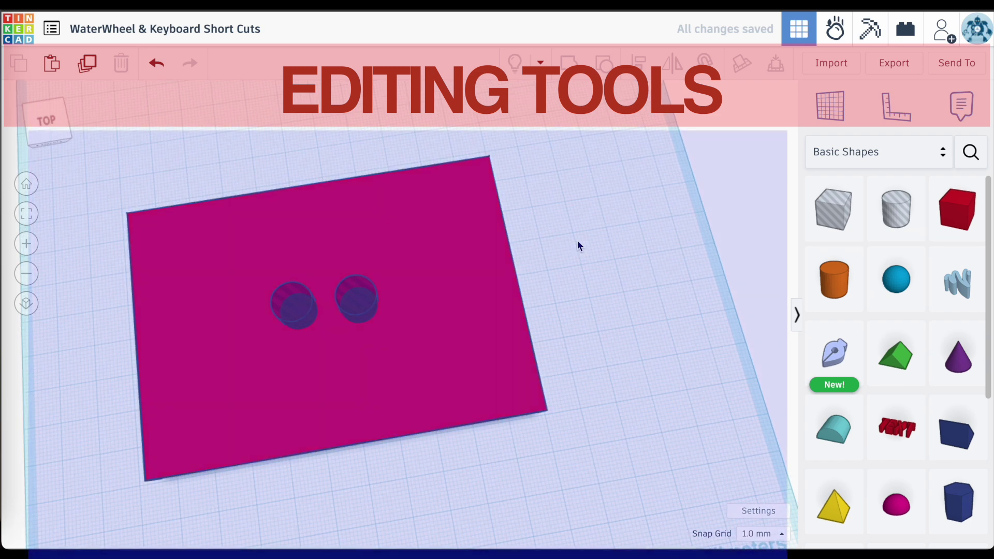
{"action": "key", "text": "ctrl+a"}
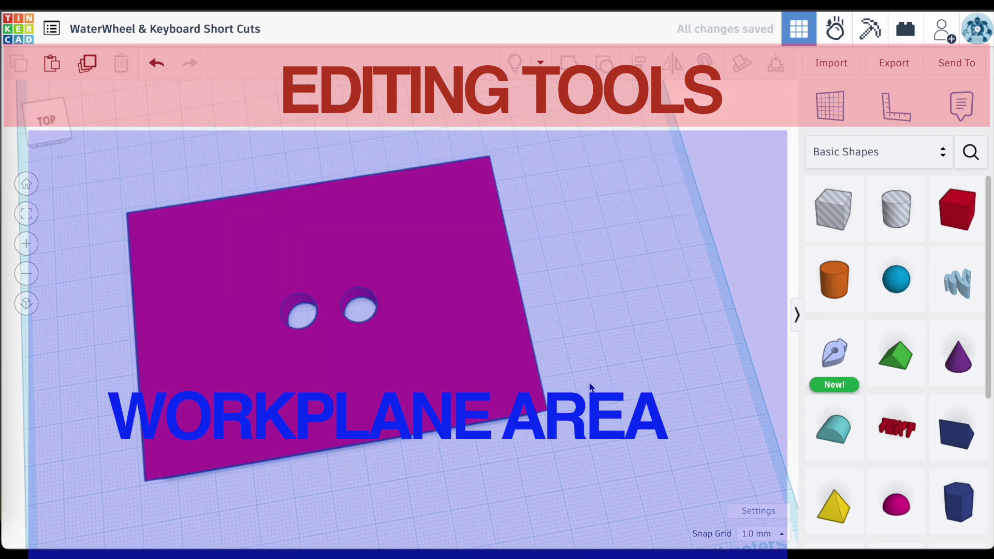
{"action": "right_click_drag", "start_coordinate": [576, 243], "coordinate": [563, 311]}
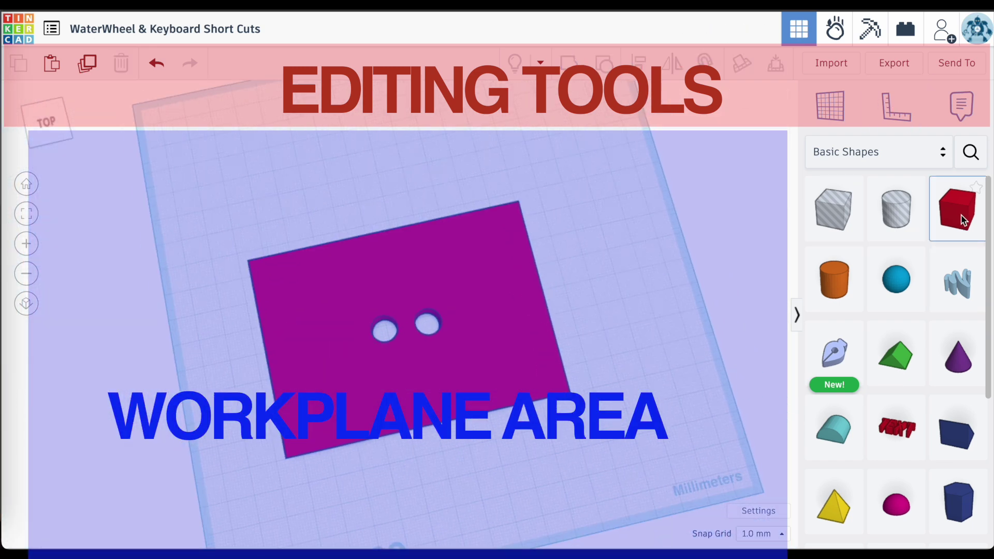
- Add a cube from Basic Shapes and move it onto the top of the base
{"action": "left_click_drag", "start_coordinate": [957, 207], "coordinate": [637, 224]}
{"action": "left_click", "coordinate": [620, 490]}
{"action": "left_click", "coordinate": [833, 111]}
{"action": "left_click", "coordinate": [652, 227]}
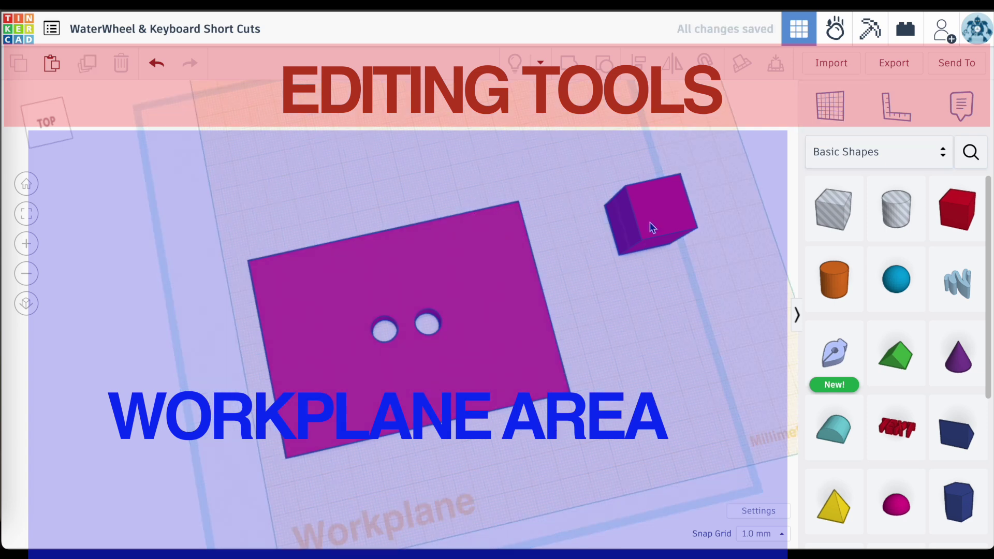
{"action": "left_click", "coordinate": [652, 228]}
{"action": "right_click_drag", "start_coordinate": [539, 200], "coordinate": [634, 204]}
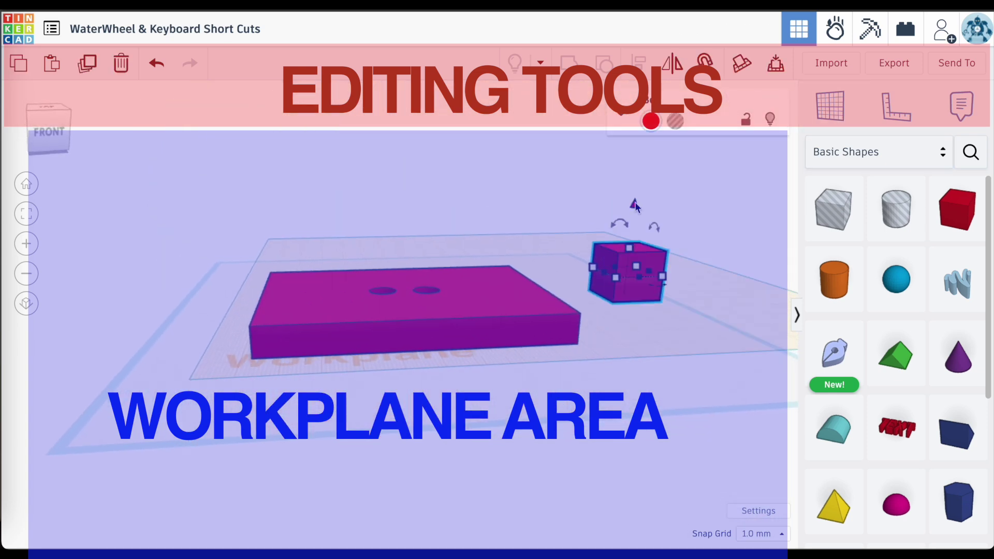
{"action": "left_click_drag", "start_coordinate": [629, 275], "coordinate": [479, 264]}
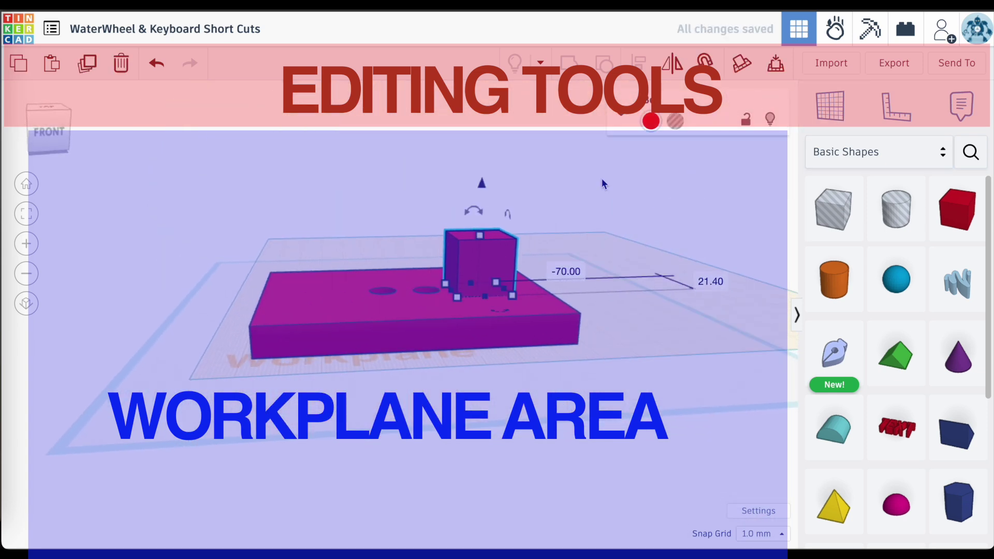
{"action": "left_click", "coordinate": [584, 328]}
{"action": "right_click_drag", "start_coordinate": [583, 328], "coordinate": [478, 178]}
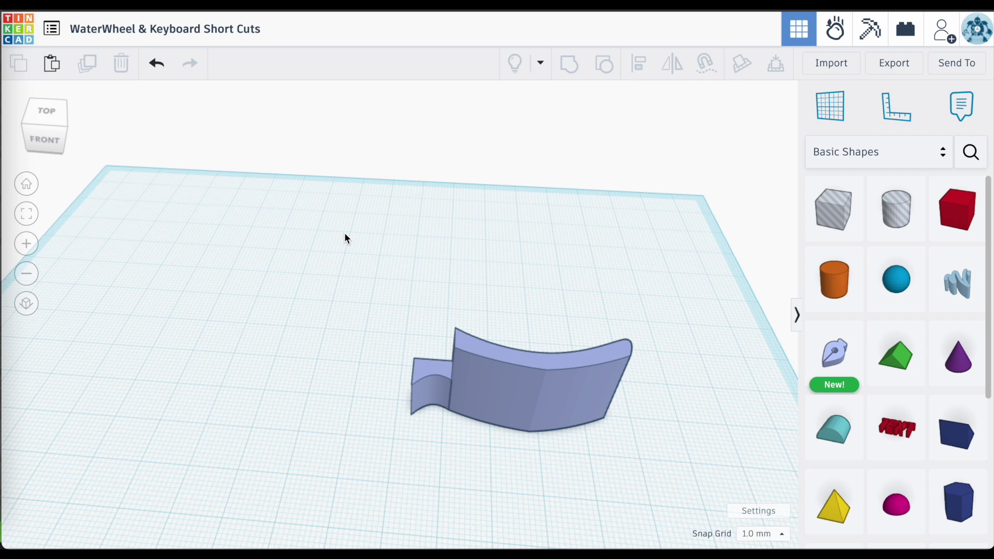
- Marquee-select all six curved blade pieces and group them with Ctrl+G
{"action": "right_click_drag", "start_coordinate": [385, 330], "coordinate": [390, 370]}
{"action": "left_click", "coordinate": [493, 390]}
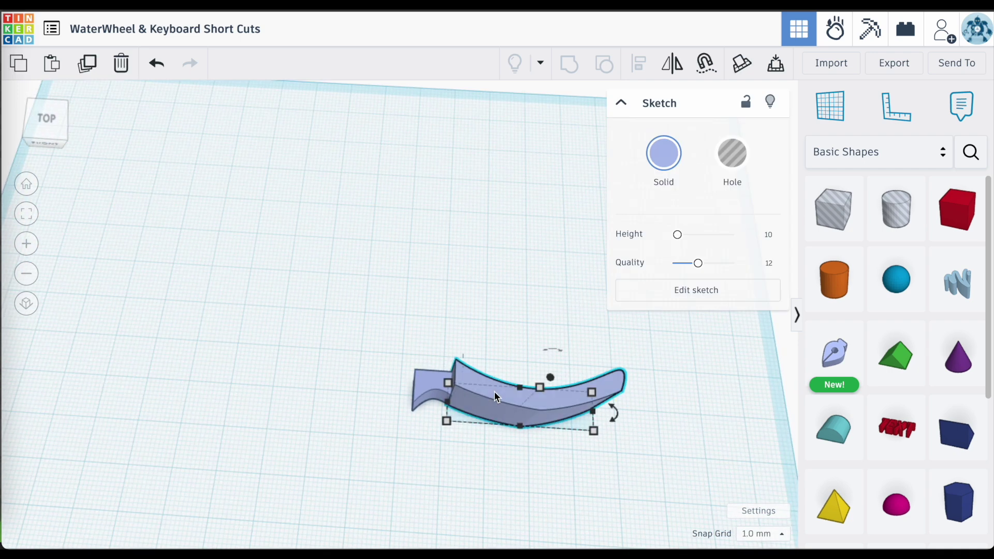
{"action": "left_click", "coordinate": [430, 383]}
{"action": "left_click", "coordinate": [509, 397]}
{"action": "right_click_drag", "start_coordinate": [461, 309], "coordinate": [443, 324]}
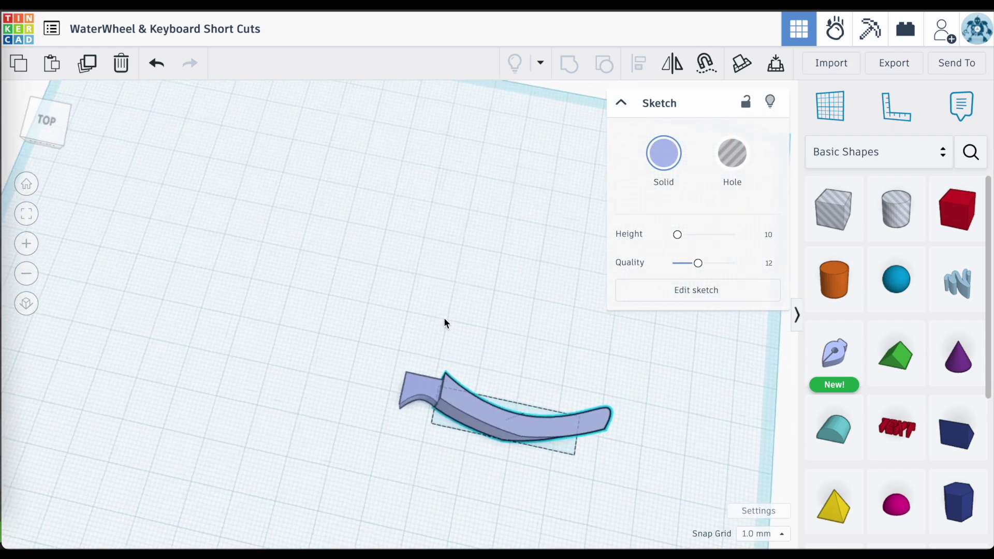
{"action": "left_click", "coordinate": [518, 351]}
{"action": "mouse_move", "coordinate": [519, 351]}
{"action": "left_mouse_down"}
{"action": "mouse_move", "coordinate": [488, 387]}
{"action": "mouse_move", "coordinate": [406, 432]}
{"action": "left_mouse_up"}
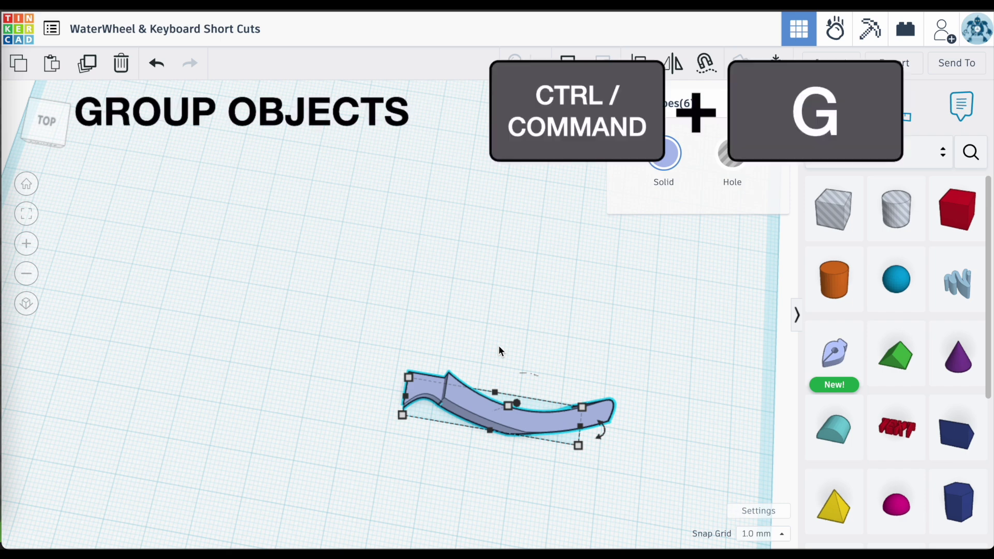
{"action": "key", "text": "ctrl+g"}
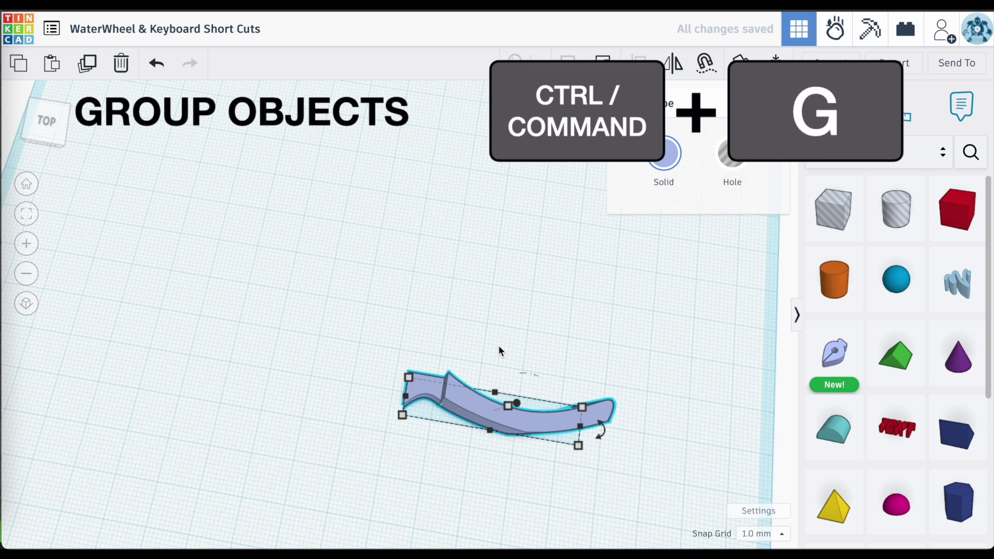
{"action": "mouse_move", "coordinate": [499, 346]}
{"action": "right_mouse_down"}
{"action": "mouse_move", "coordinate": [512, 281]}
{"action": "mouse_move", "coordinate": [498, 334]}
{"action": "right_mouse_up"}
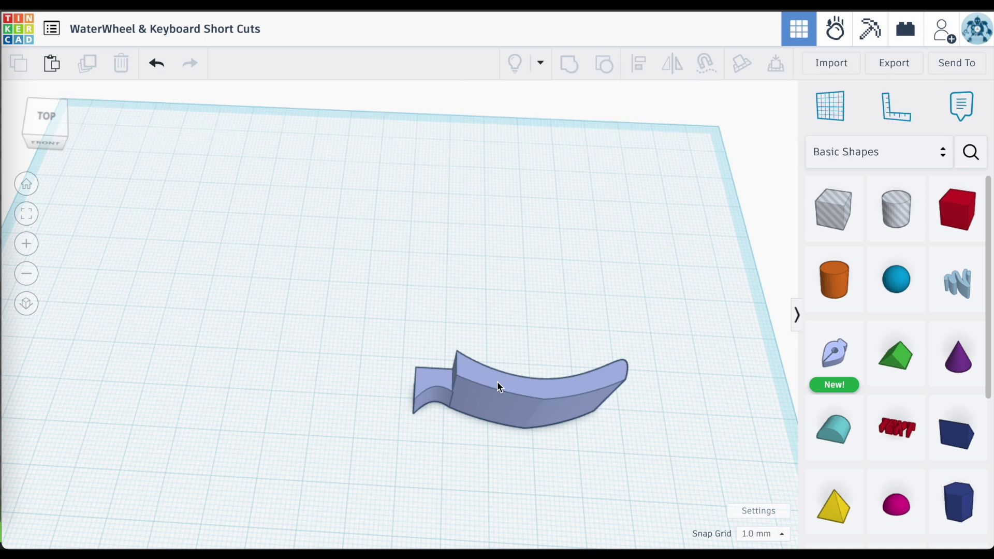
- Copy the curved blade and paste a duplicate offset slightly to the right
{"action": "left_click", "coordinate": [527, 415]}
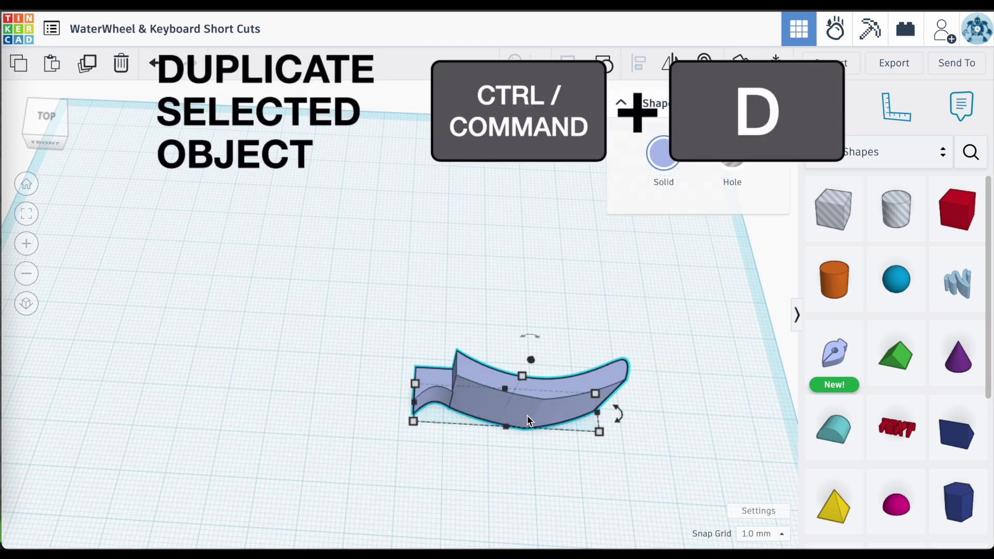
{"action": "key", "text": "ctrl+d"}
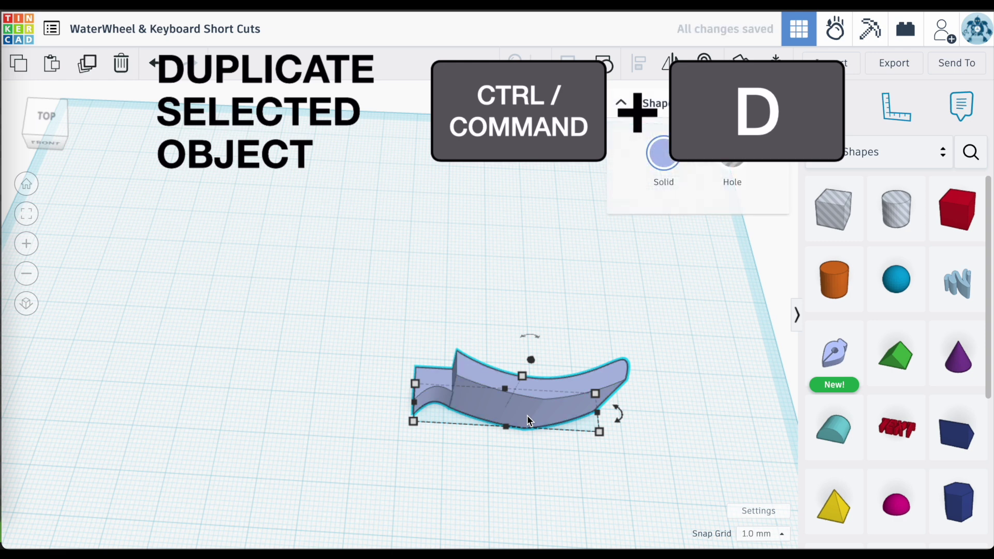
{"action": "mouse_move", "coordinate": [527, 415]}
{"action": "left_mouse_down"}
{"action": "mouse_move", "coordinate": [551, 421]}
{"action": "mouse_move", "coordinate": [562, 440]}
{"action": "mouse_move", "coordinate": [538, 428]}
{"action": "left_mouse_up"}
{"action": "left_click", "coordinate": [545, 476]}
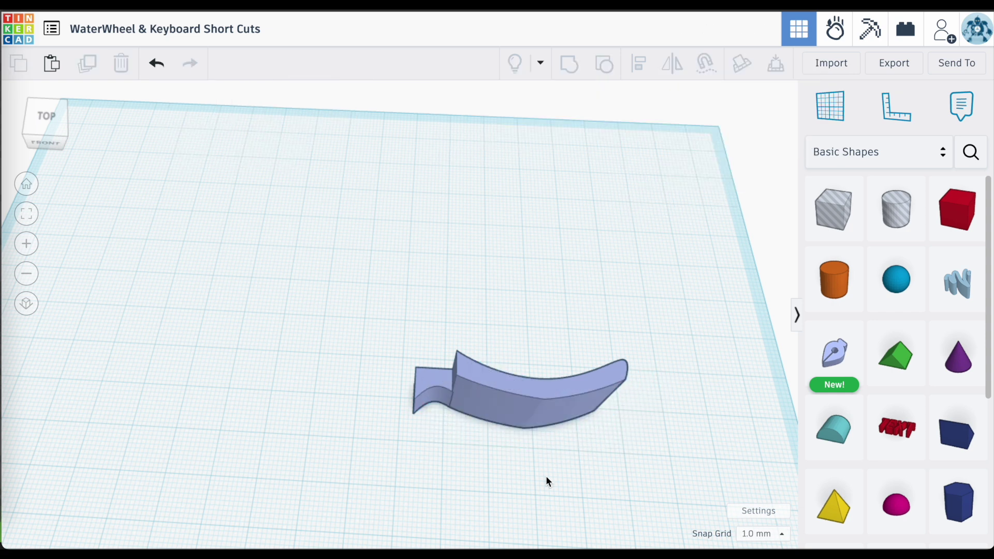
{"action": "left_click", "coordinate": [538, 420]}
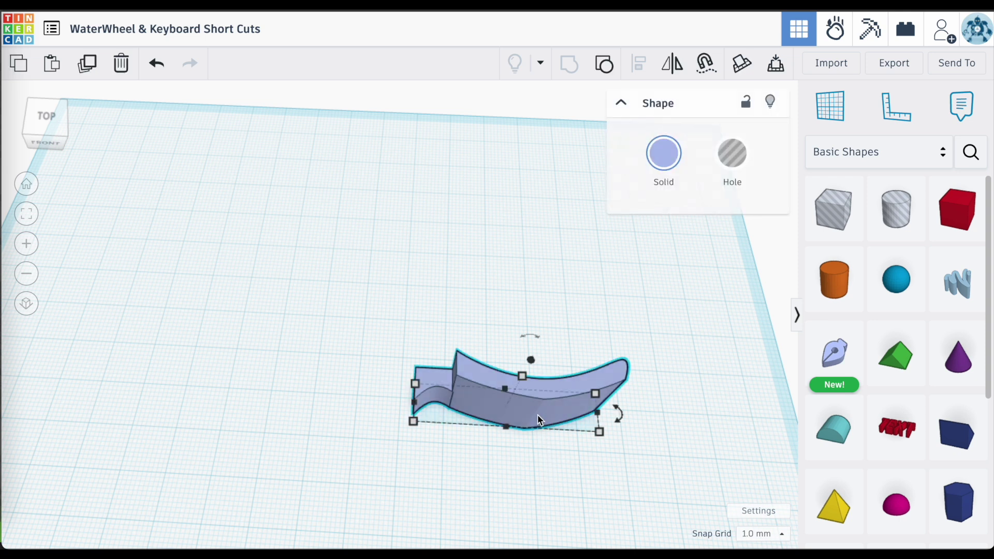
{"action": "key", "text": "ctrl+c"}
{"action": "key", "text": "ctrl+v"}
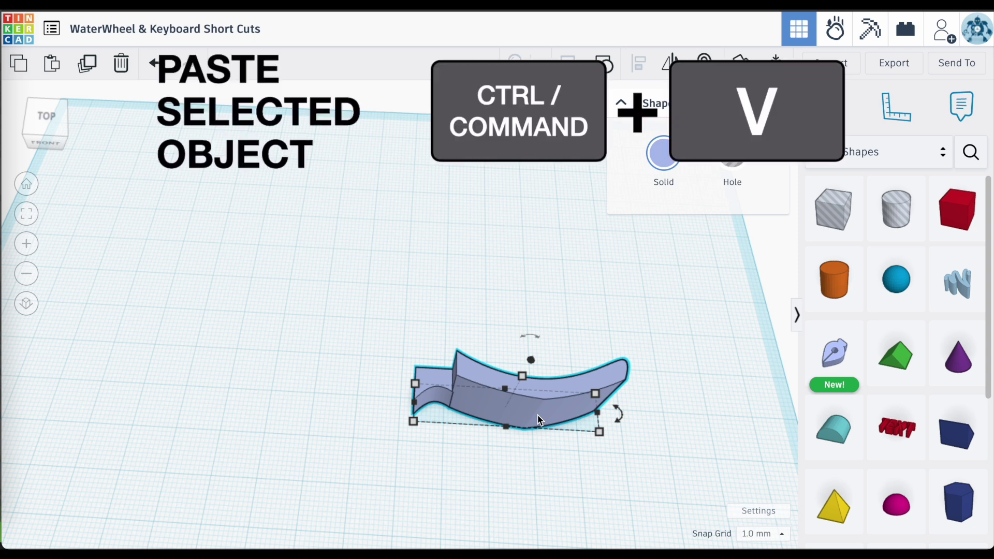
{"action": "key", "text": "ctrl+v"}
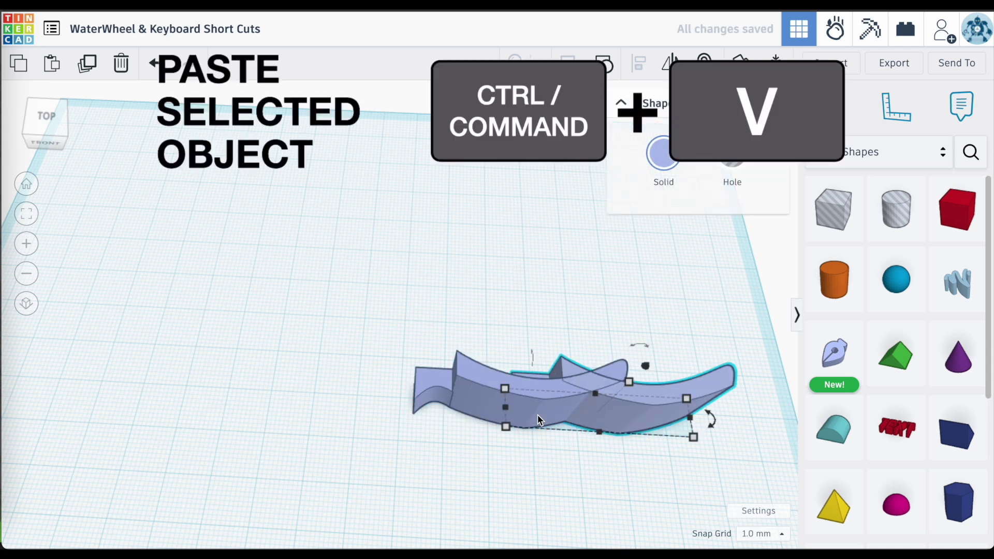
- Mirror the pasted blade copy with M so both pieces form an S-shaped wave
{"action": "key", "text": "Escape"}
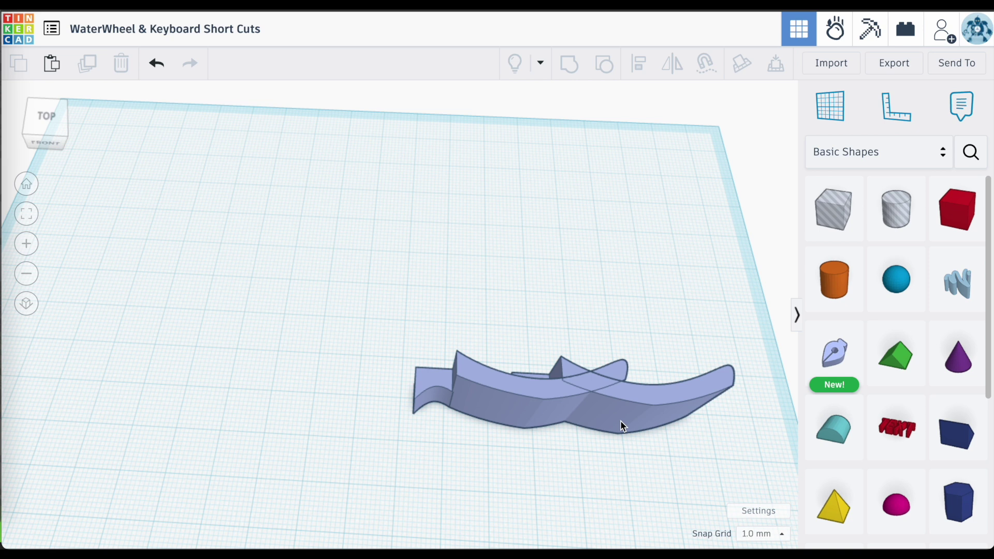
{"action": "left_click", "coordinate": [620, 421]}
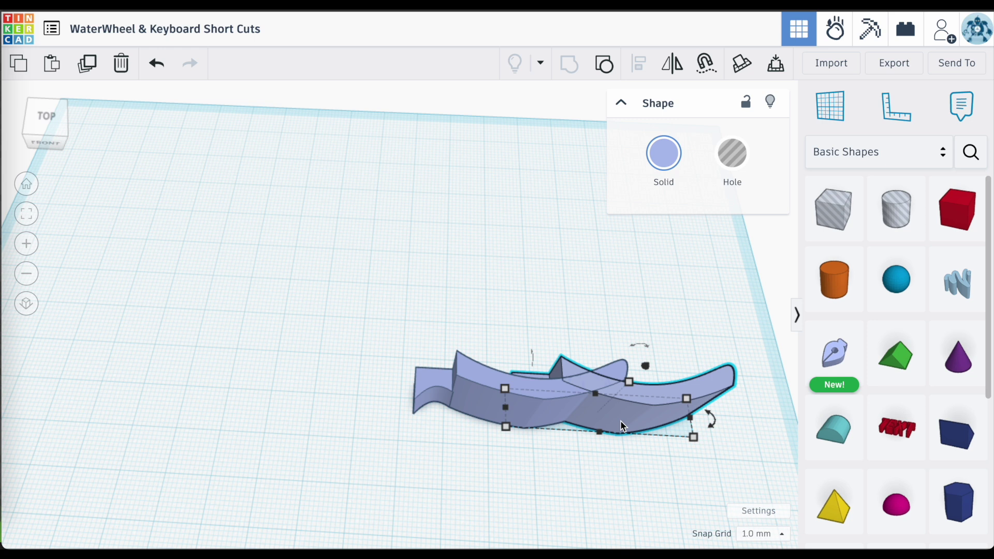
{"action": "key", "text": "m"}
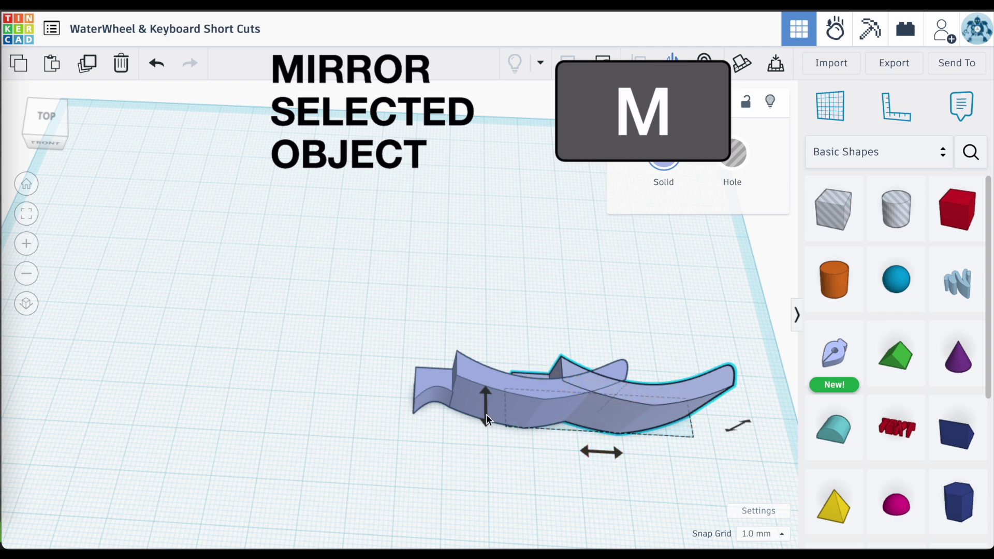
{"action": "left_click", "coordinate": [611, 449]}
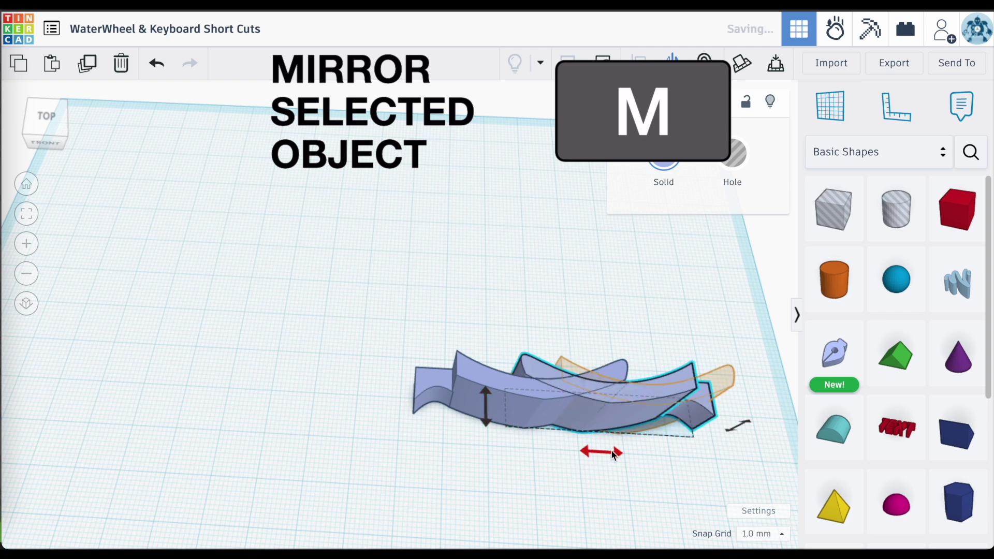
{"action": "left_click", "coordinate": [486, 419]}
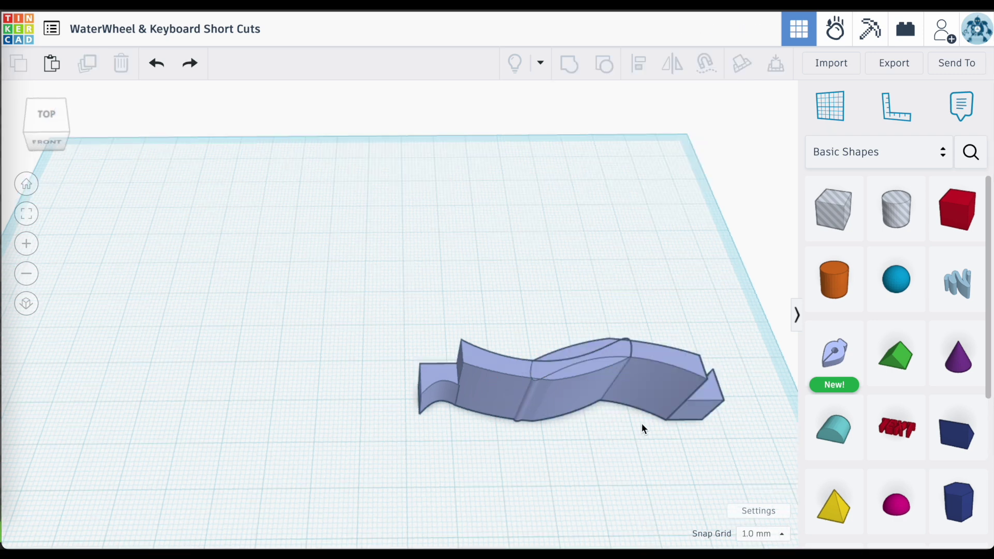
{"action": "left_click", "coordinate": [654, 397]}
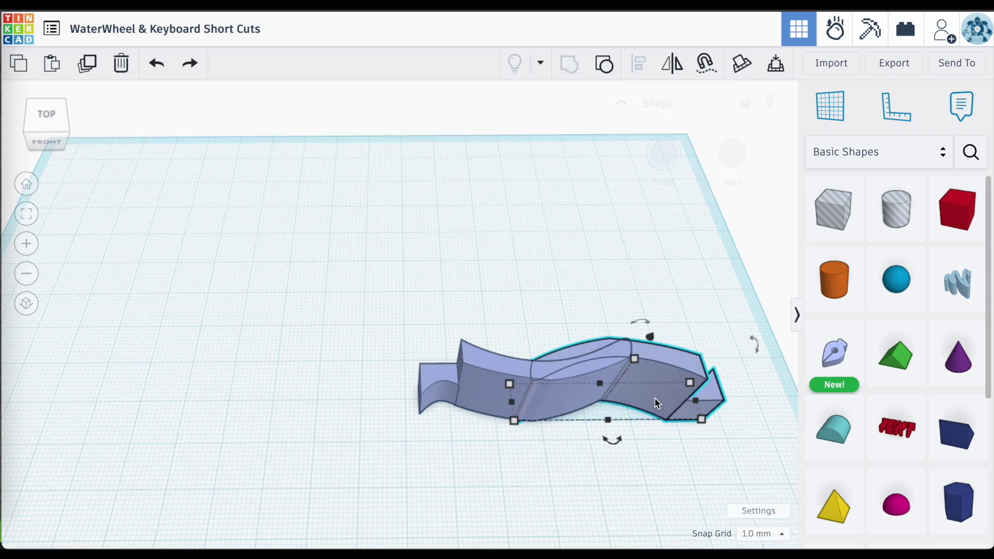
{"action": "left_click_drag", "start_coordinate": [654, 397], "coordinate": [288, 397]}
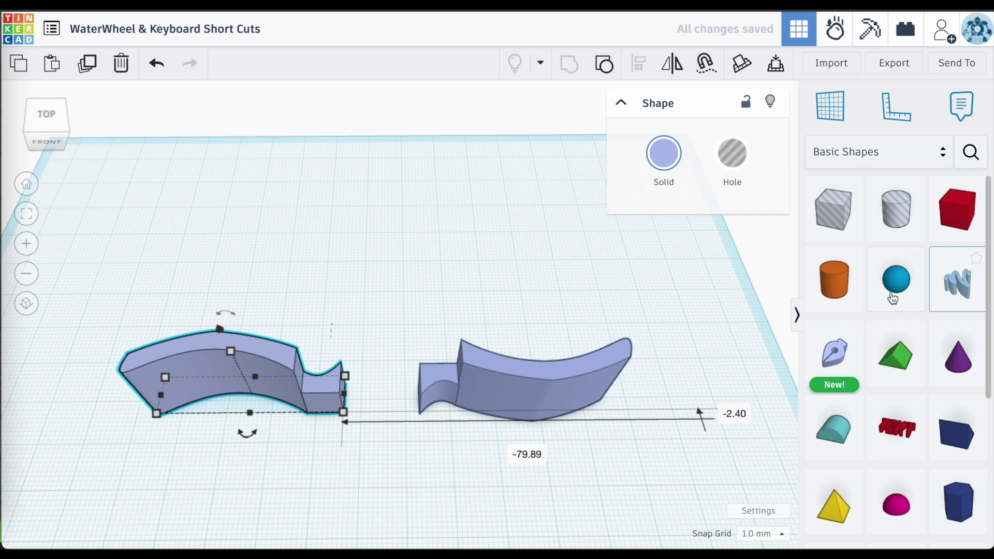
{"action": "left_click", "coordinate": [834, 293]}
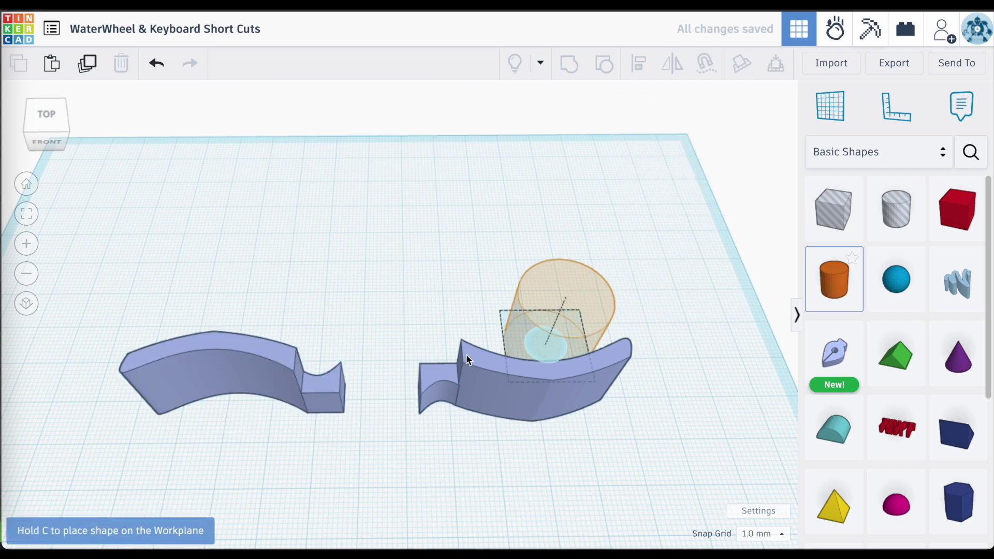
{"action": "left_click", "coordinate": [383, 390]}
{"action": "left_click", "coordinate": [510, 469]}
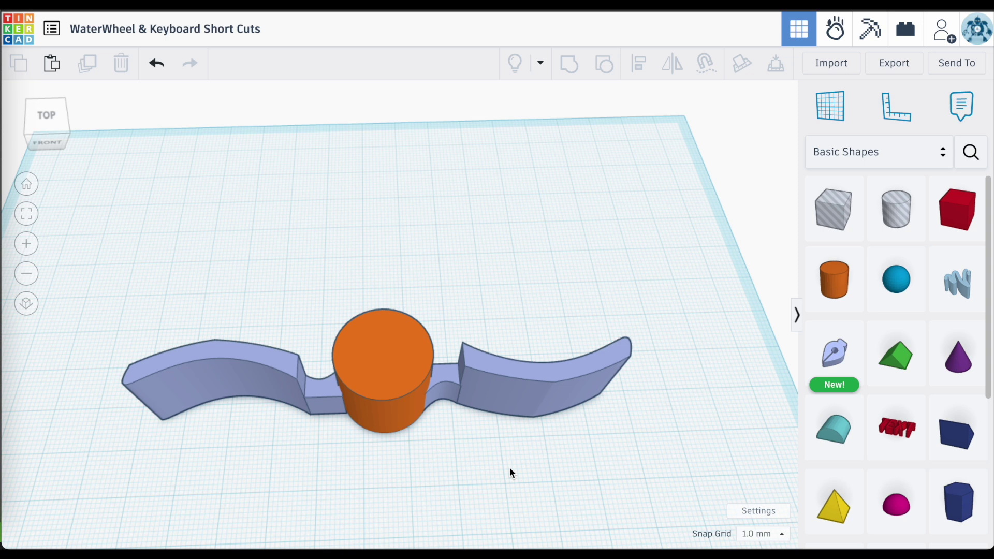
{"action": "left_click_drag", "start_coordinate": [569, 451], "coordinate": [216, 325]}
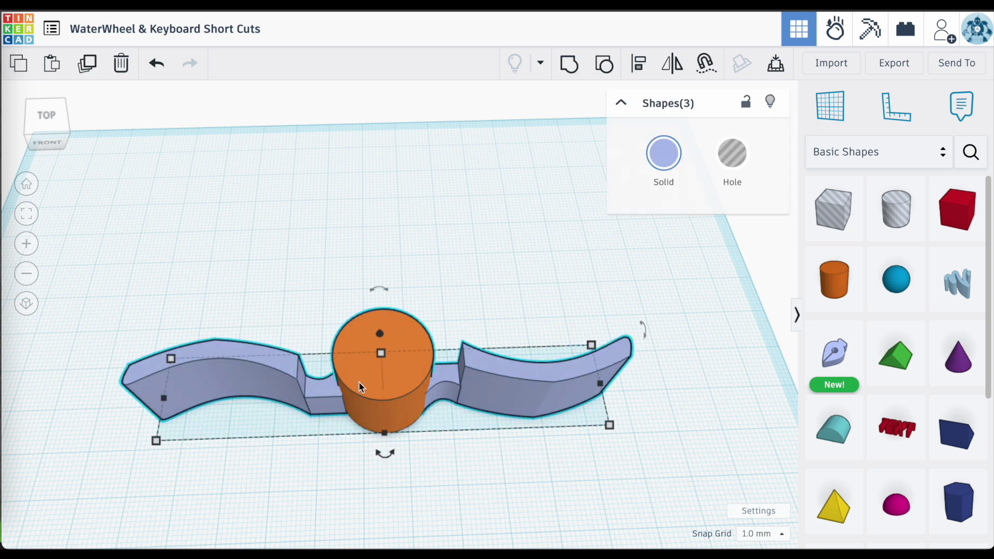
{"action": "left_click", "coordinate": [493, 455]}
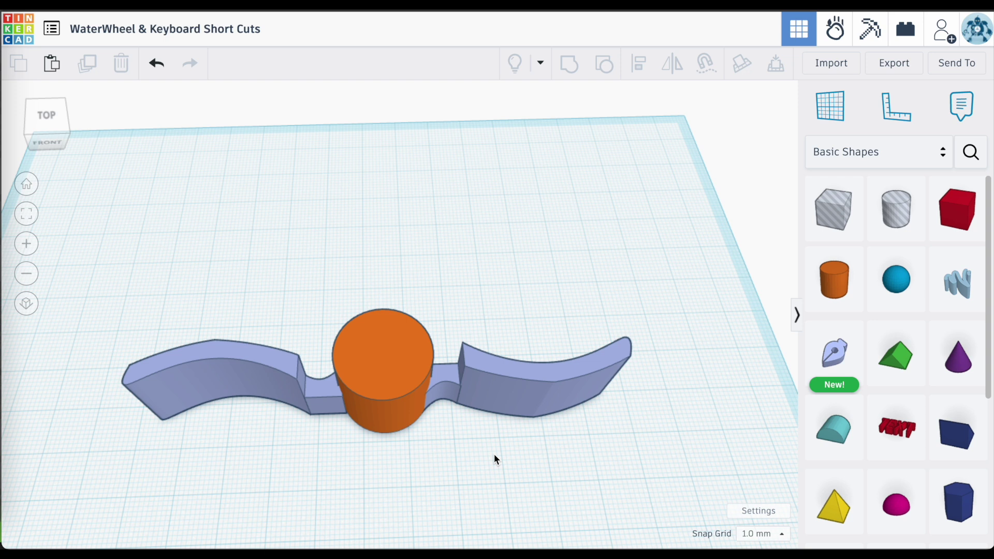
- Select all three shapes: both blue wings and the orange hub cylinder
{"action": "key", "text": "ctrl+a"}
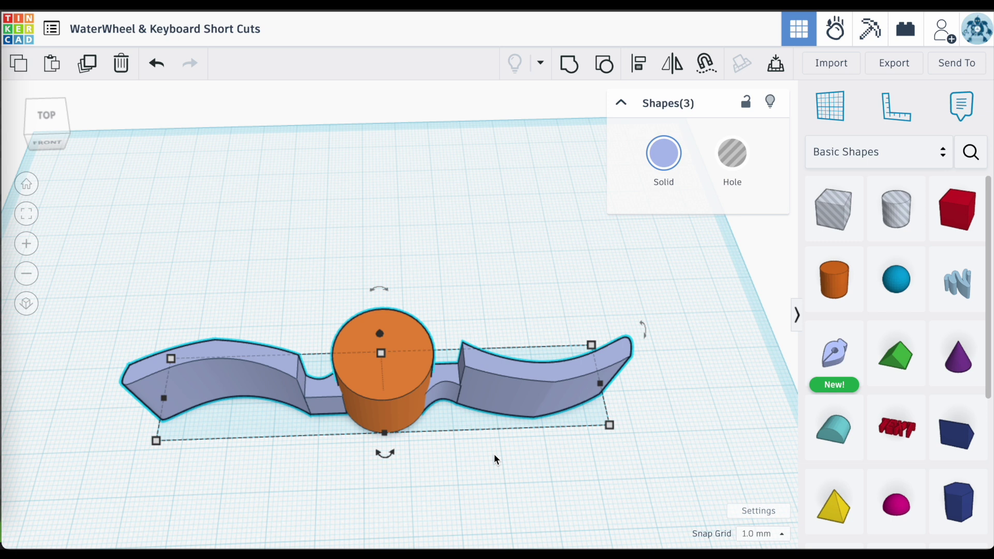
{"action": "left_click", "coordinate": [405, 343], "text": "shift"}
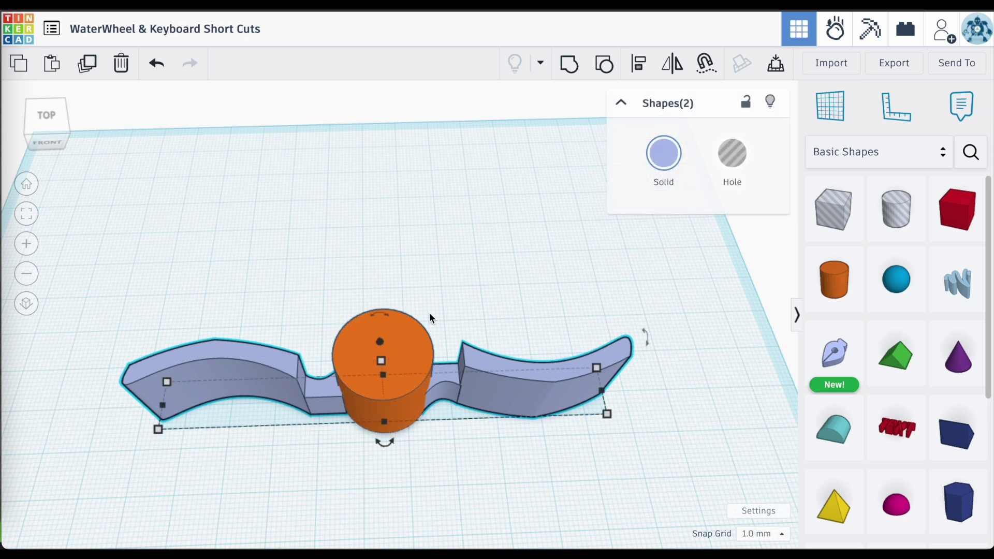
{"action": "left_click", "coordinate": [410, 335], "text": "shift"}
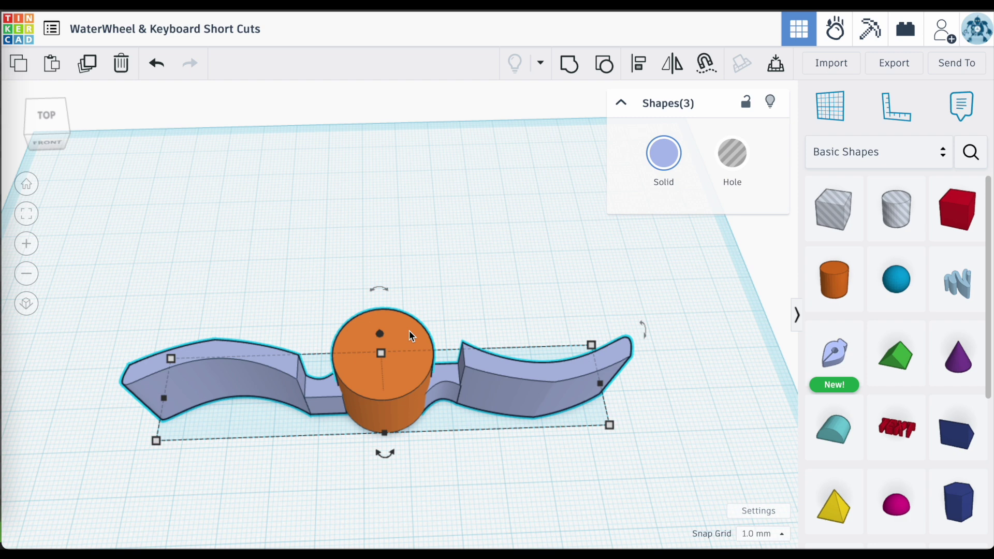
- Align the wings and hub cylinder using the middle connector as the reference
{"action": "key", "text": "l"}
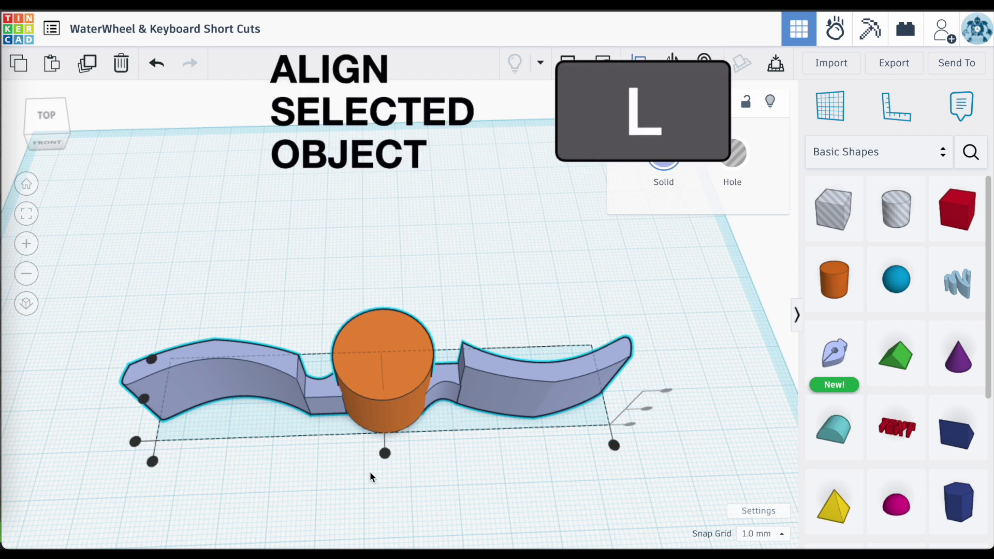
{"action": "right_click_drag", "start_coordinate": [370, 471], "coordinate": [371, 415]}
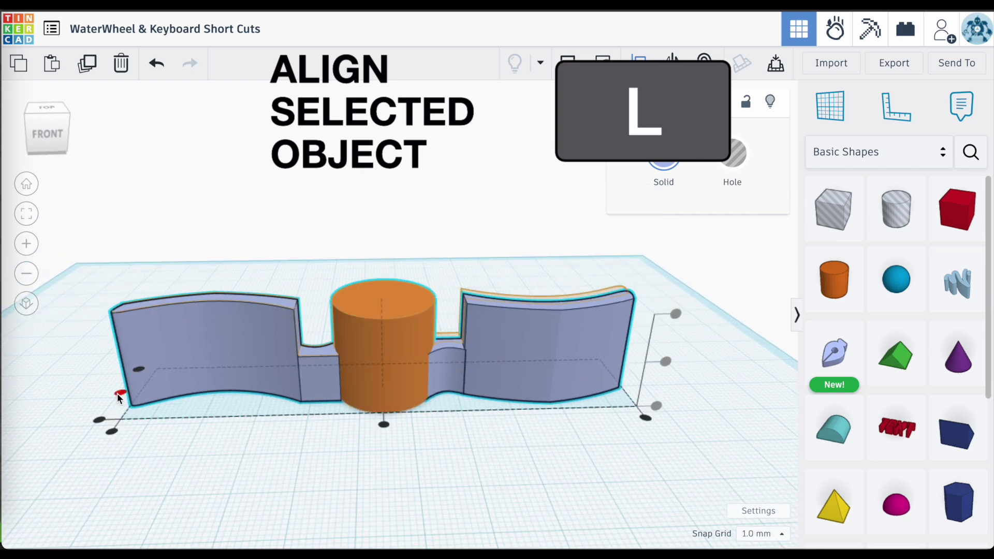
{"action": "left_click", "coordinate": [118, 395]}
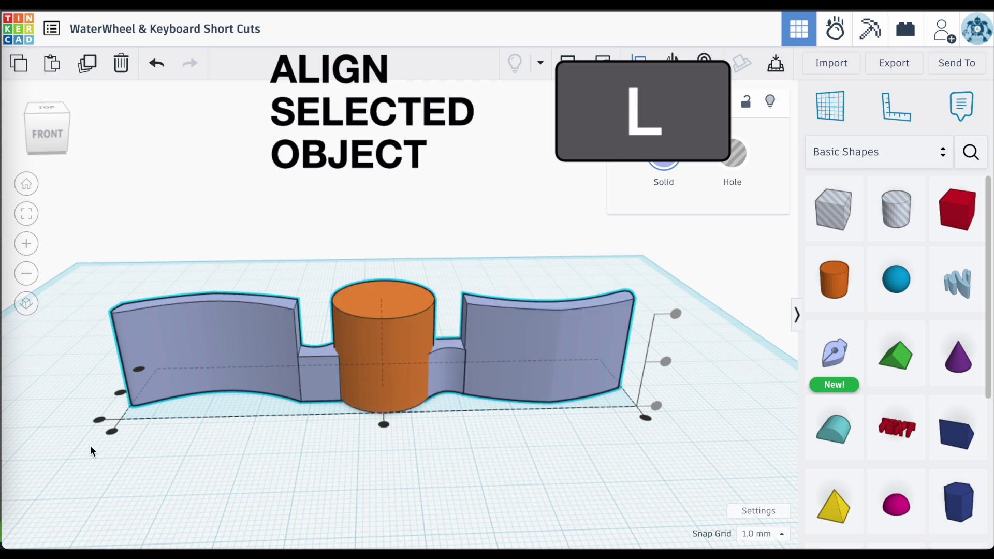
{"action": "left_click", "coordinate": [318, 391]}
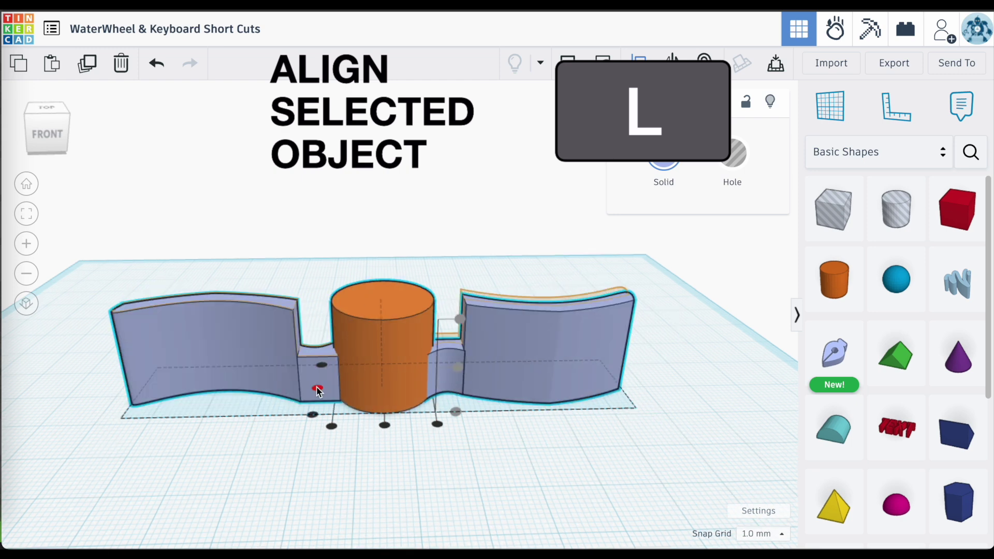
{"action": "left_click", "coordinate": [317, 391]}
{"action": "right_click_drag", "start_coordinate": [427, 447], "coordinate": [420, 536]}
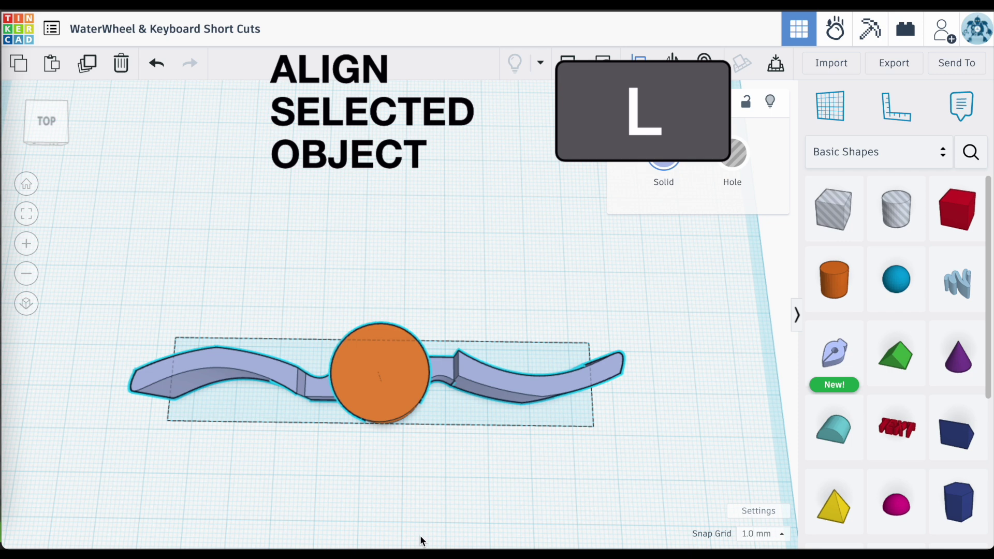
{"action": "right_click_drag", "start_coordinate": [420, 535], "coordinate": [415, 489]}
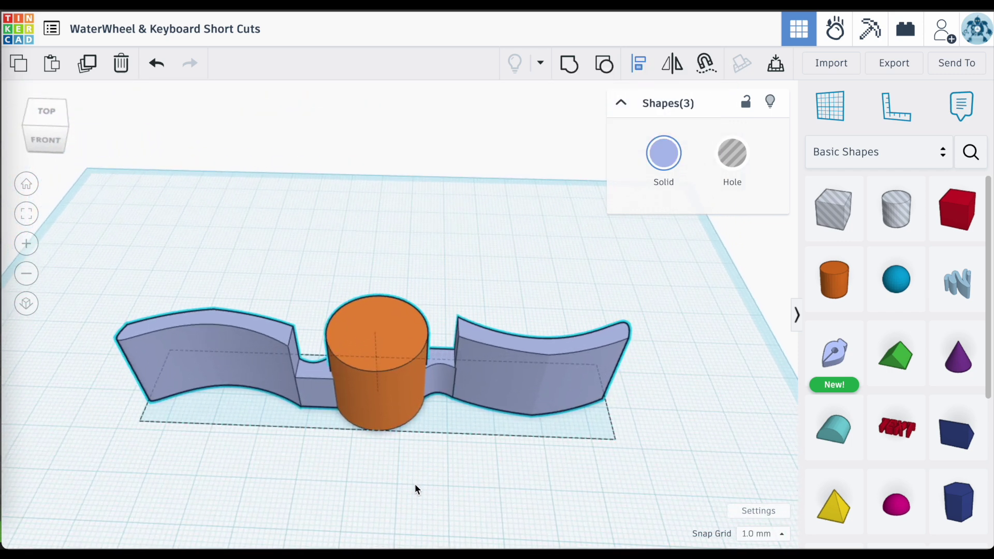
- Select only the right and left blue wings, excluding the orange hub
{"action": "left_click", "coordinate": [415, 485]}
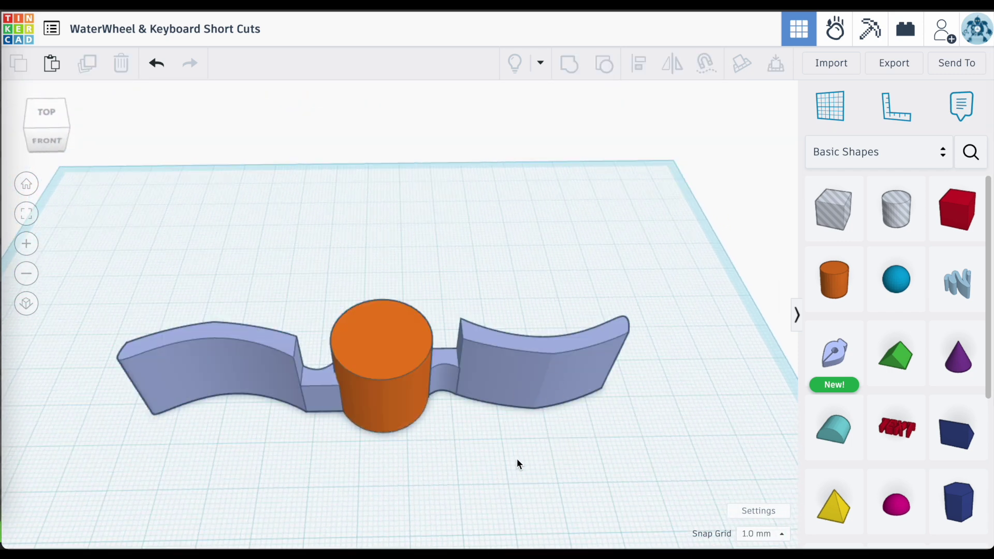
{"action": "right_click_drag", "start_coordinate": [517, 460], "coordinate": [503, 483]}
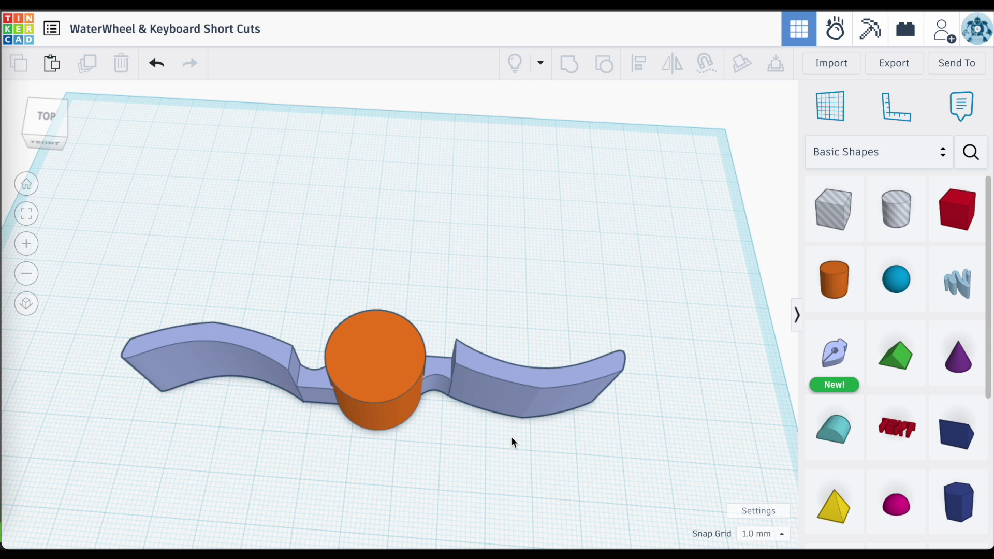
{"action": "left_click", "coordinate": [504, 390]}
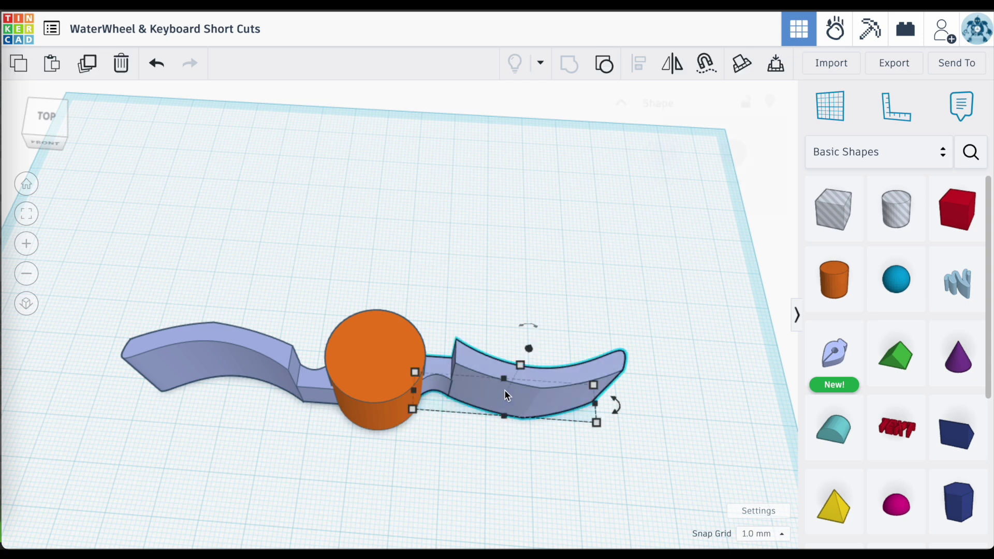
{"action": "left_click", "coordinate": [282, 382], "text": "shift"}
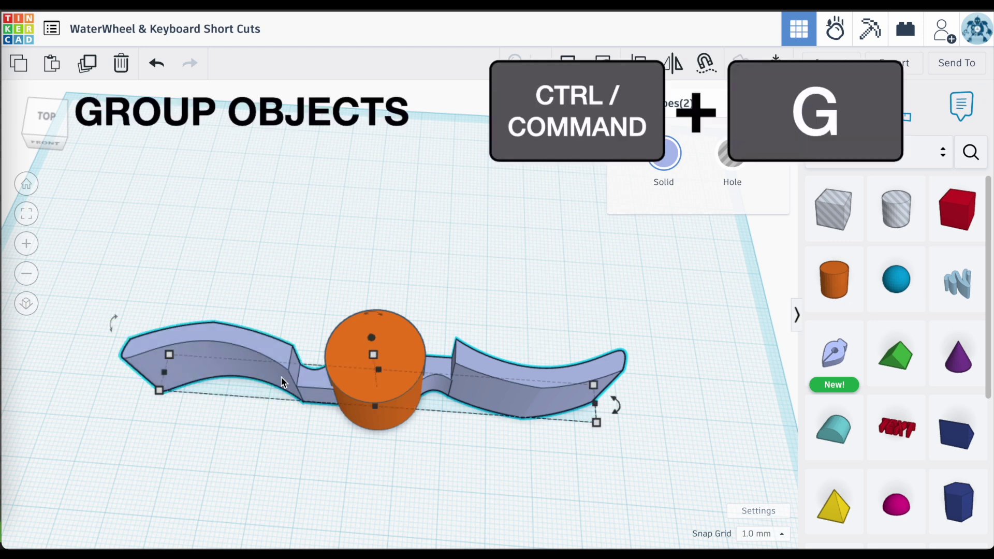
- Group the wing pair, then duplicate it at -45° steps into eight blades
{"action": "key", "text": "ctrl+g"}
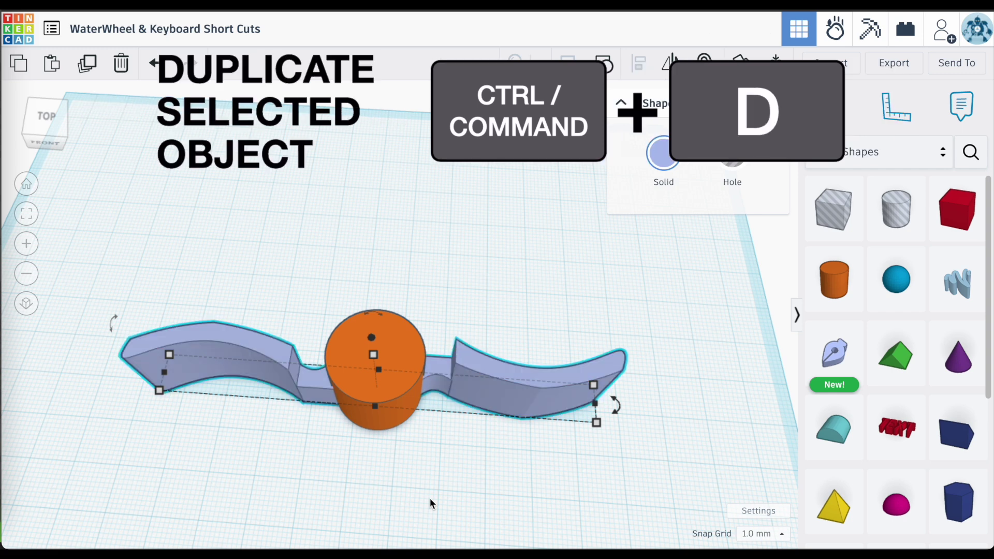
{"action": "key", "text": "ctrl+d"}
{"action": "mouse_move", "coordinate": [625, 418]}
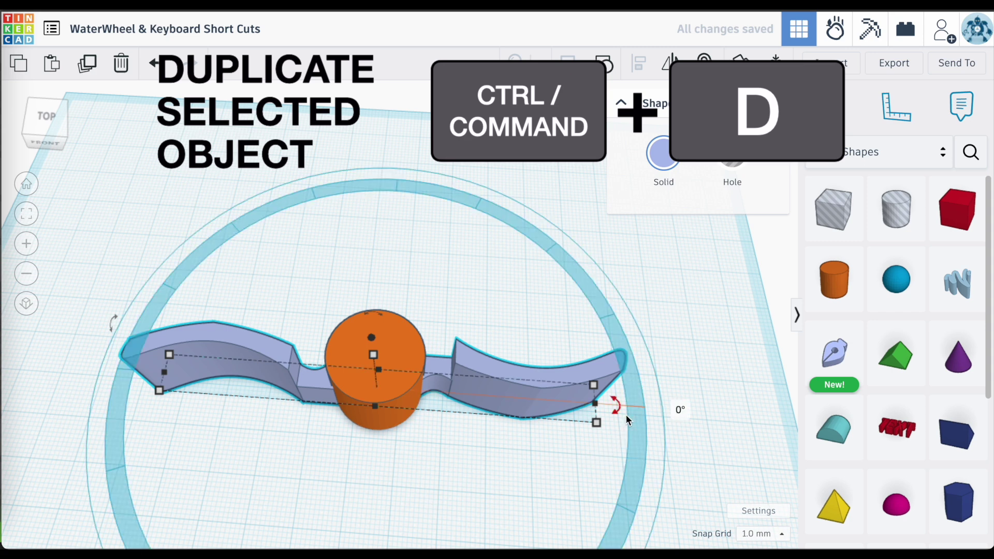
{"action": "key", "text": "ctrl+d"}
{"action": "key", "text": "ctrl+d"}
{"action": "left_click_drag", "start_coordinate": [614, 407], "coordinate": [512, 524]}
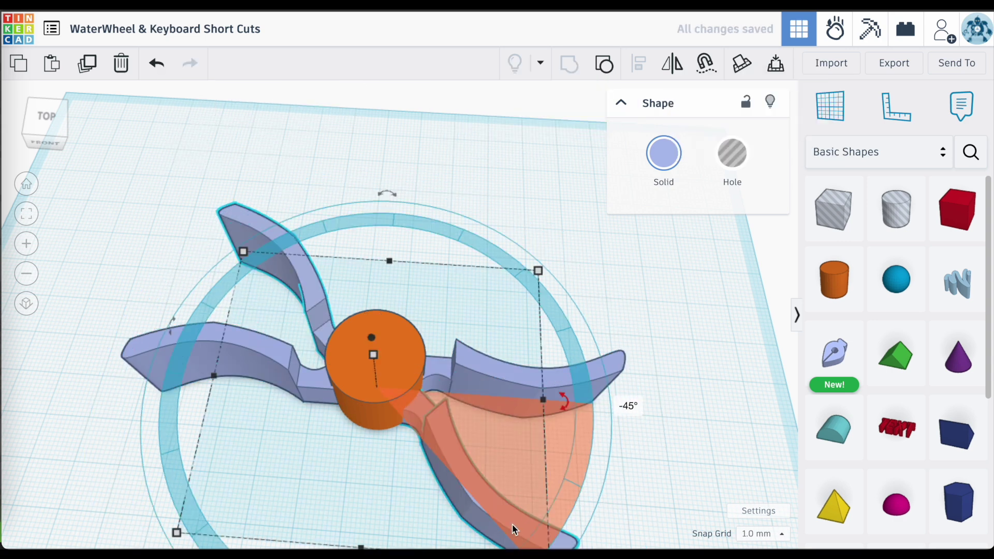
{"action": "key", "text": "ctrl+d"}
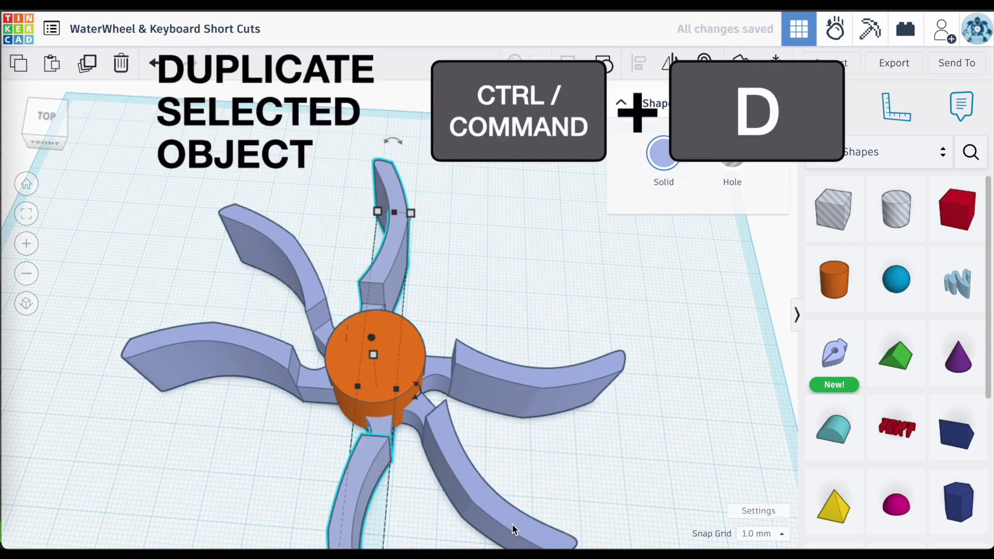
{"action": "key", "text": "ctrl+d"}
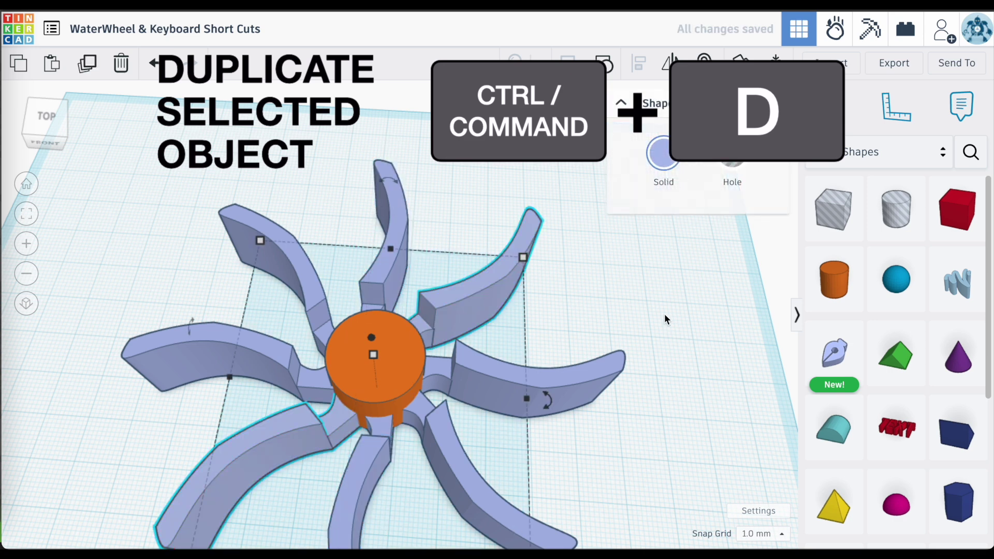
- Select all the wheel parts and centre them on each other with Align
{"action": "left_click", "coordinate": [622, 239]}
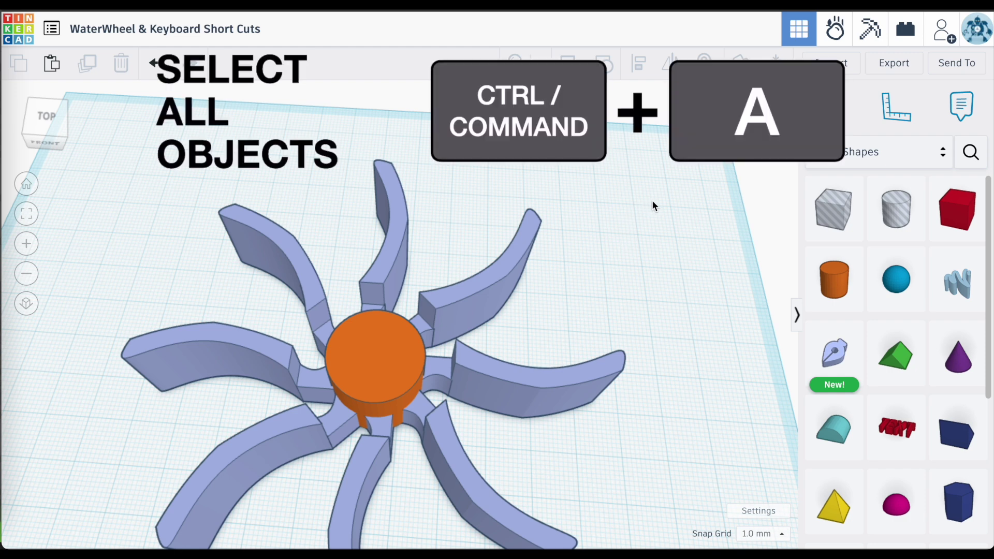
{"action": "key", "text": "ctrl+a"}
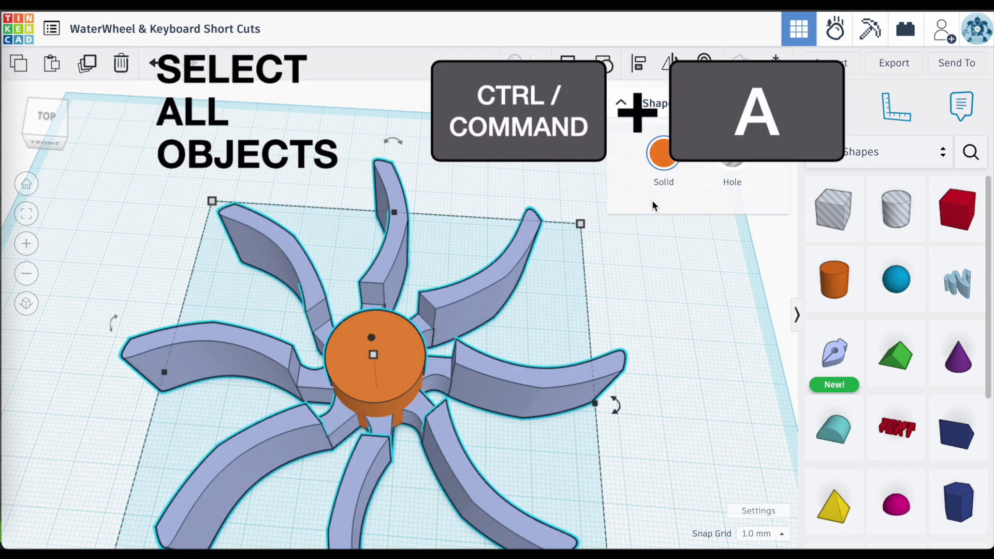
{"action": "key", "text": "l"}
{"action": "scroll", "coordinate": [585, 350], "scroll_direction": "down", "scroll_amount": 5}
{"action": "left_click", "coordinate": [512, 489]}
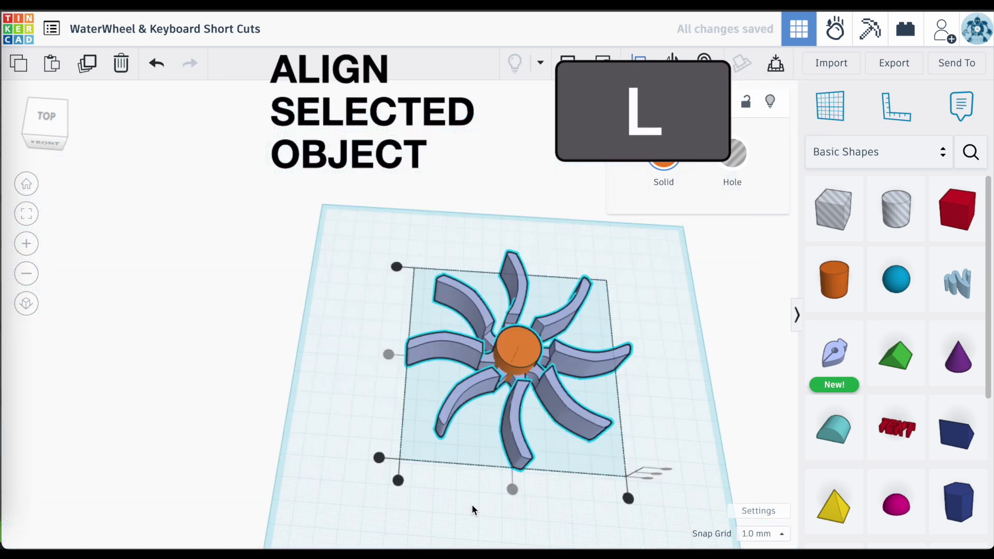
{"action": "mouse_move", "coordinate": [471, 504]}
{"action": "right_mouse_down"}
{"action": "mouse_move", "coordinate": [476, 428]}
{"action": "mouse_move", "coordinate": [464, 486]}
{"action": "right_mouse_up"}
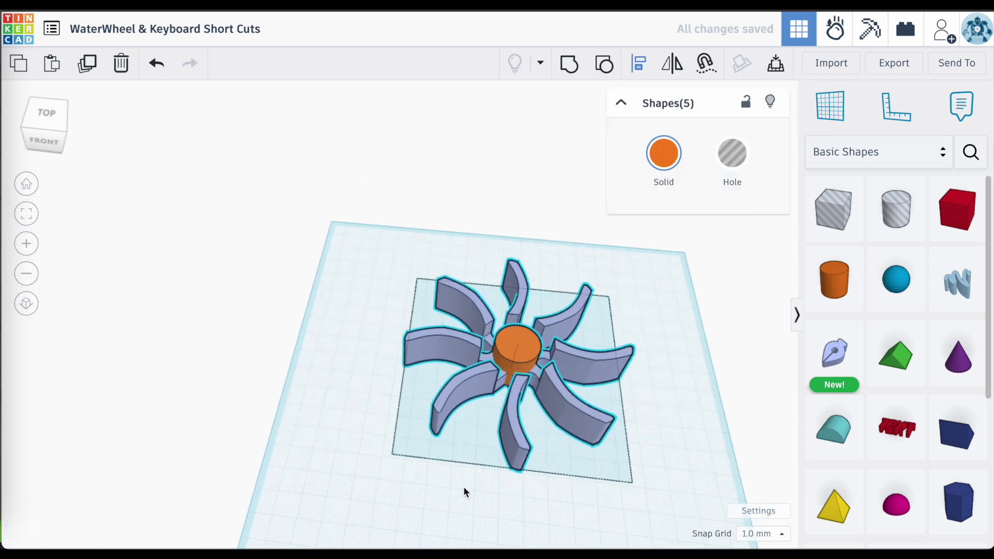
{"action": "key", "text": "l"}
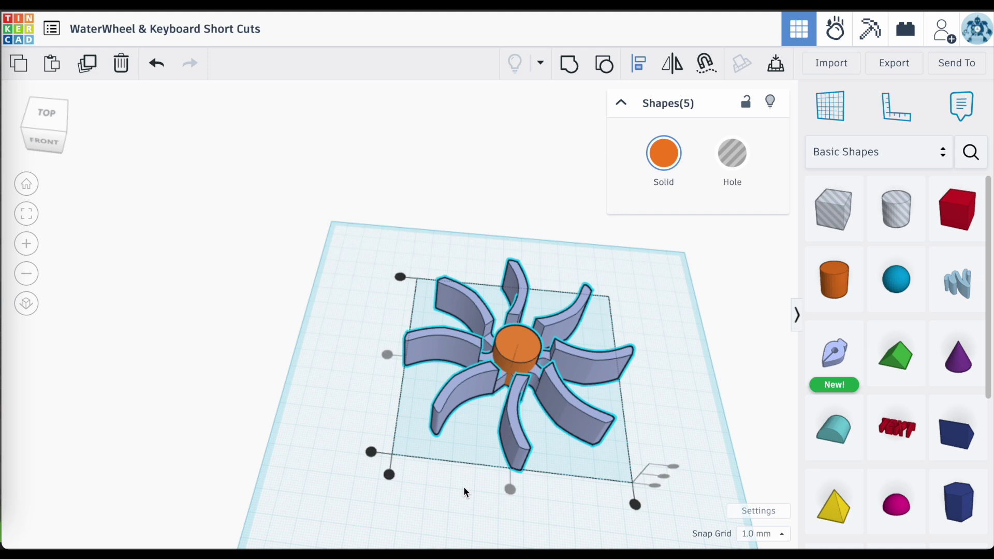
- Group every blade and the hub into one orange water wheel
{"action": "left_click", "coordinate": [650, 293]}
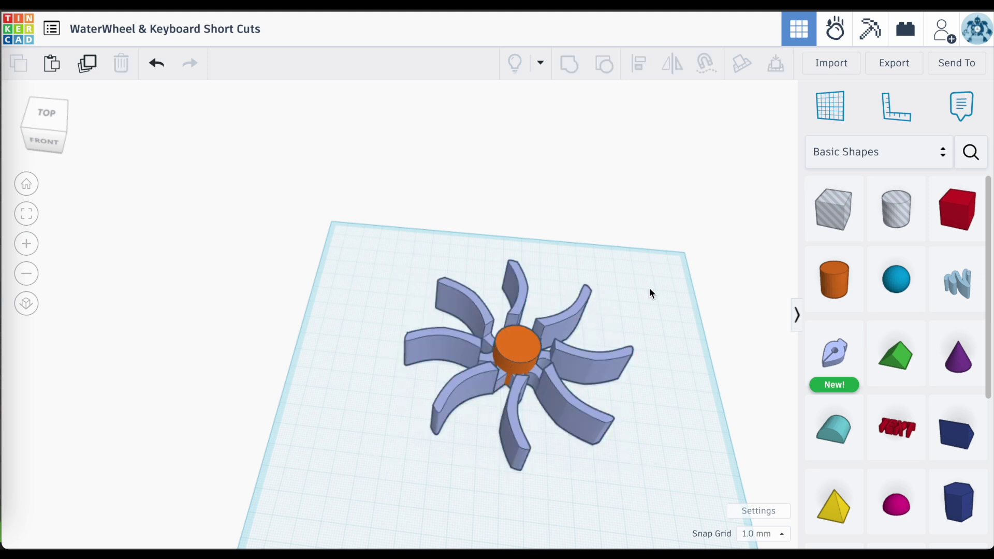
{"action": "key", "text": "ctrl+a"}
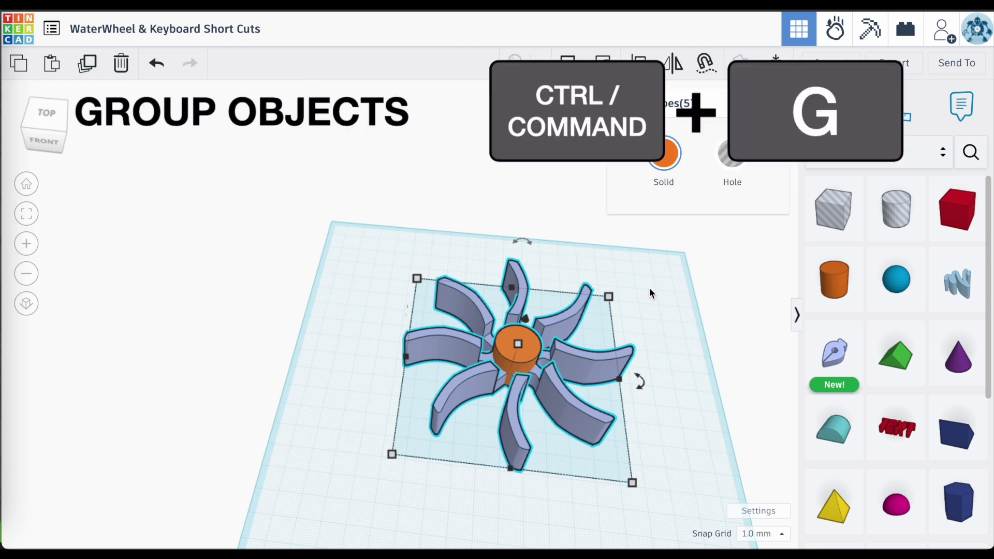
{"action": "key", "text": "ctrl+g"}
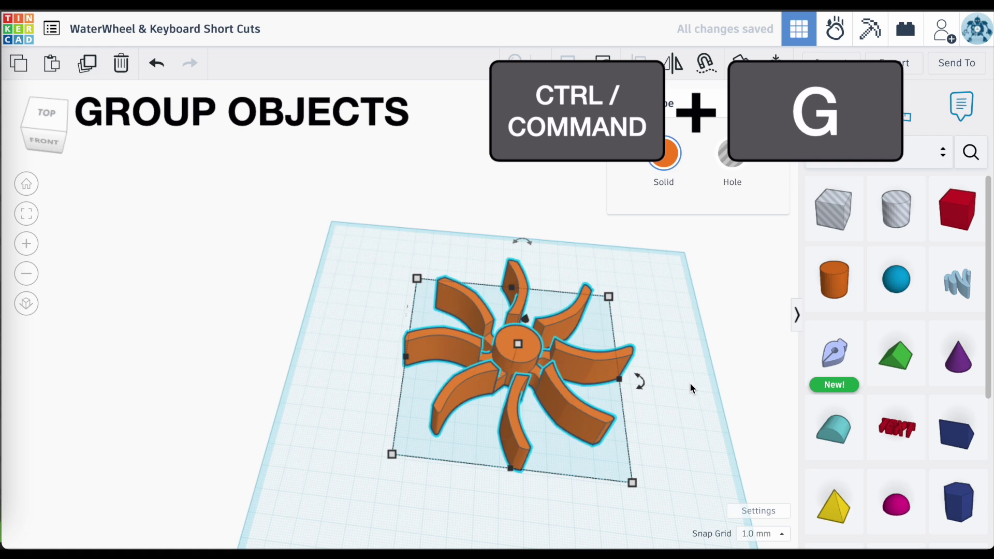
{"action": "left_click", "coordinate": [689, 383]}
{"action": "right_click_drag", "start_coordinate": [690, 383], "coordinate": [355, 277]}
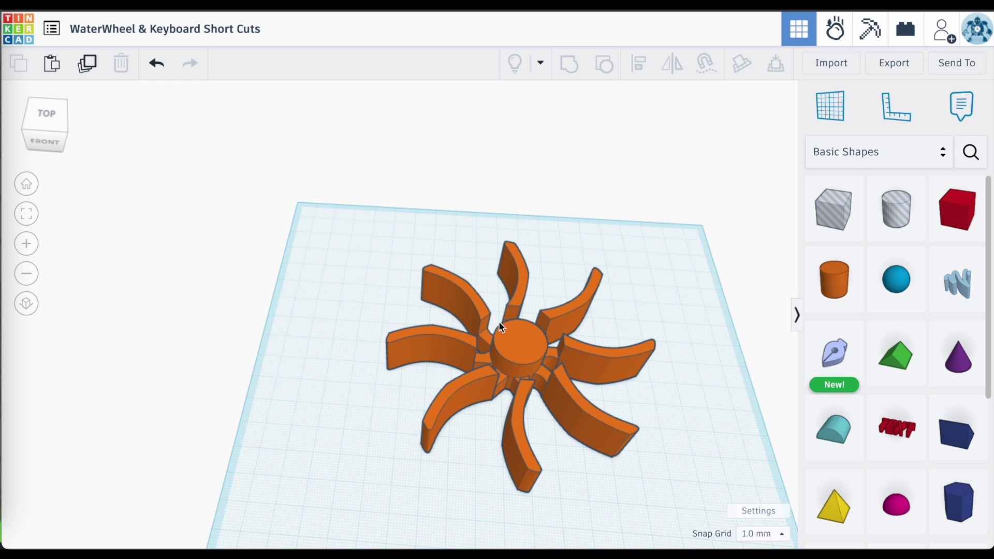
- Rotate the water wheel 90° so it stands upright on its edge
{"action": "left_click", "coordinate": [527, 345]}
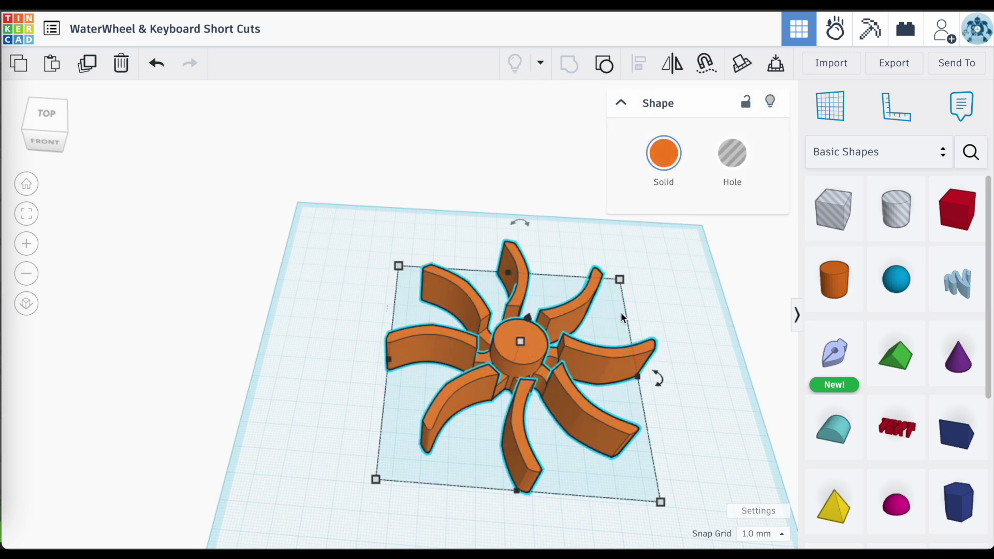
{"action": "right_click_drag", "start_coordinate": [620, 312], "coordinate": [652, 282]}
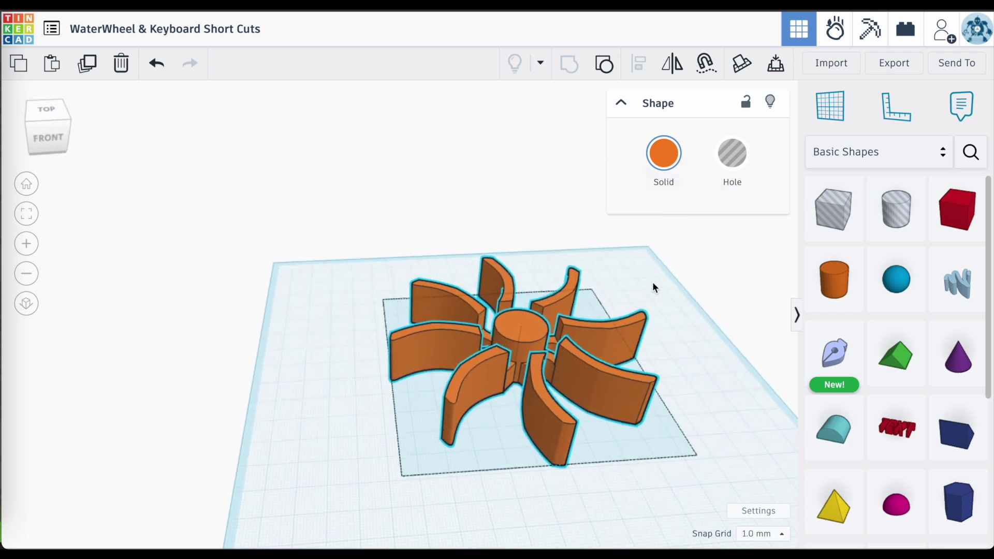
{"action": "left_click_drag", "start_coordinate": [652, 290], "coordinate": [624, 396]}
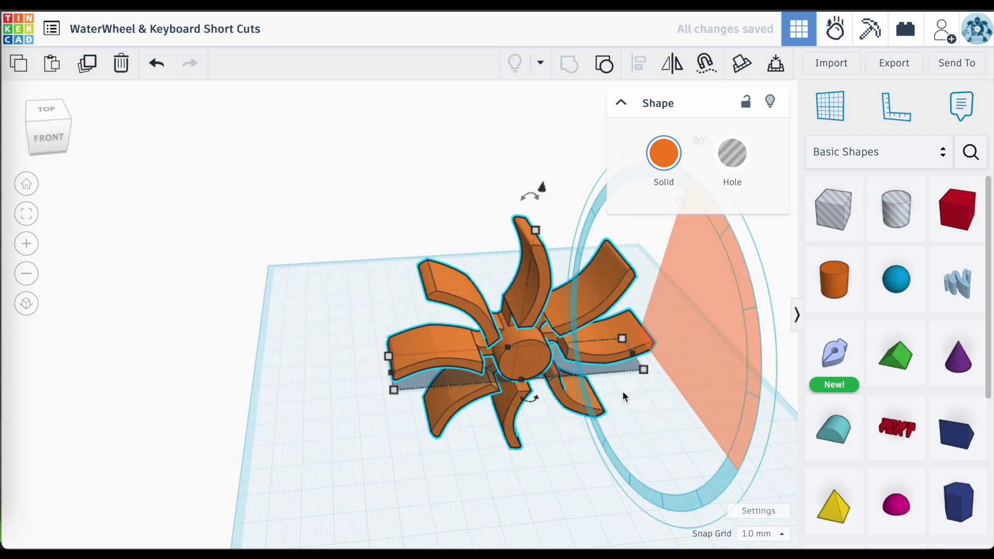
{"action": "left_click", "coordinate": [539, 481]}
{"action": "right_click_drag", "start_coordinate": [588, 453], "coordinate": [547, 424]}
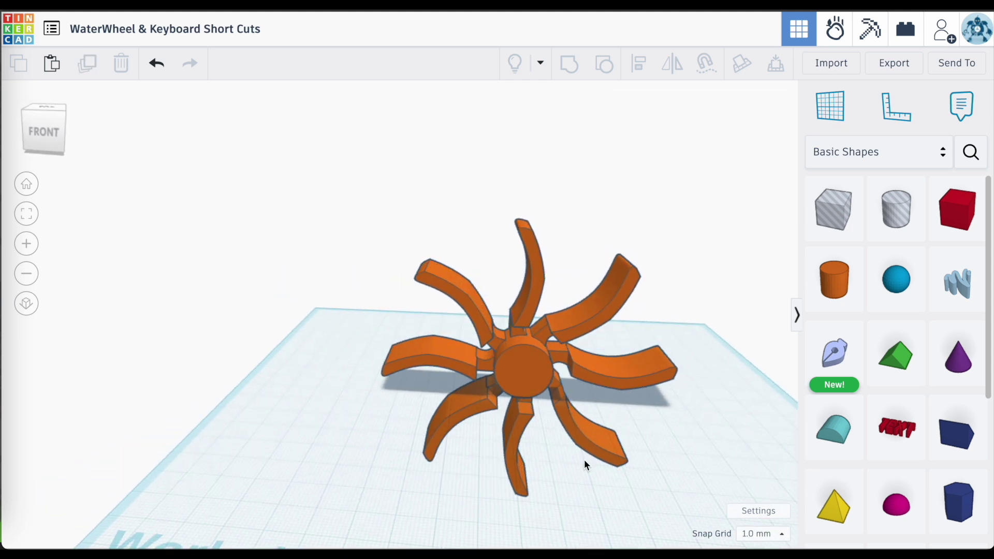
- Drop the upright wheel onto the workplane, lift it 35 mm, then drop it again
{"action": "left_click", "coordinate": [538, 370]}
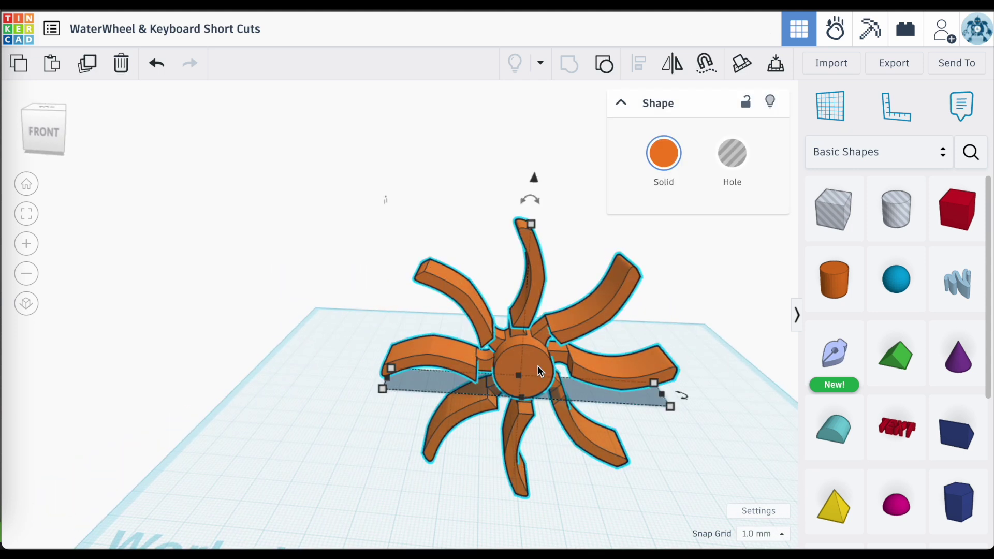
{"action": "key", "text": "d"}
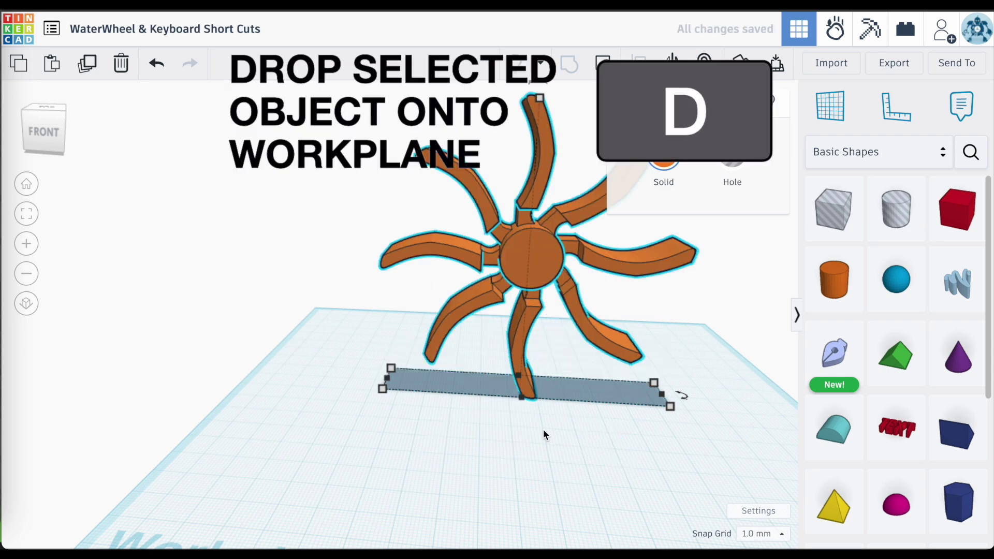
{"action": "mouse_move", "coordinate": [545, 437]}
{"action": "right_mouse_down"}
{"action": "mouse_move", "coordinate": [564, 393]}
{"action": "mouse_move", "coordinate": [553, 422]}
{"action": "mouse_move", "coordinate": [621, 426]}
{"action": "mouse_move", "coordinate": [548, 424]}
{"action": "right_mouse_up"}
{"action": "scroll", "coordinate": [537, 272], "scroll_direction": "down", "scroll_amount": 5}
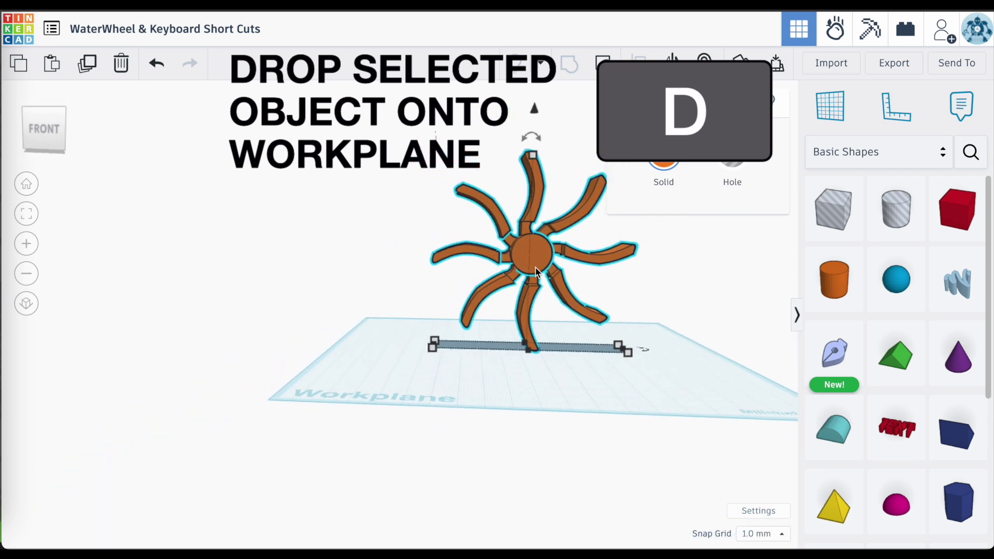
{"action": "left_click_drag", "start_coordinate": [536, 110], "coordinate": [530, 38]}
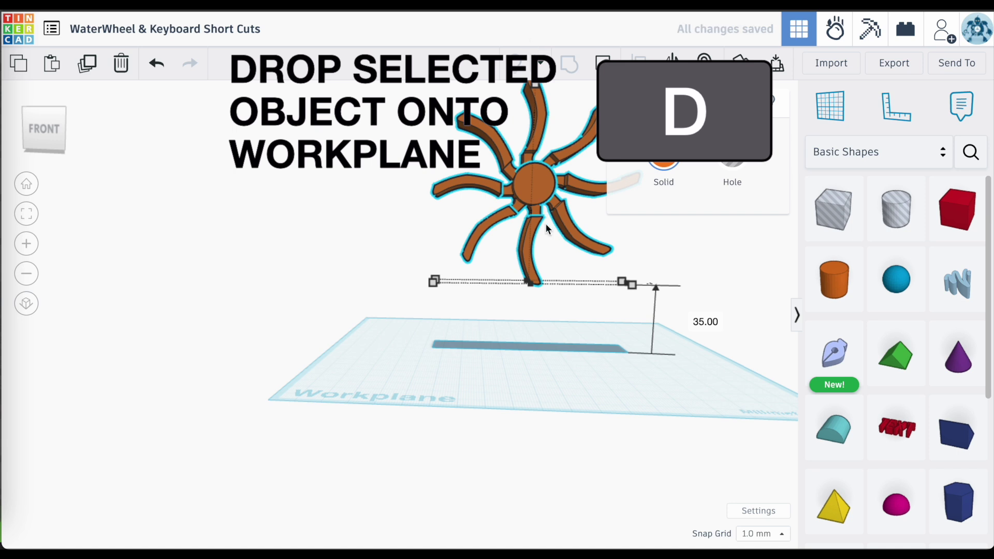
{"action": "key", "text": "d"}
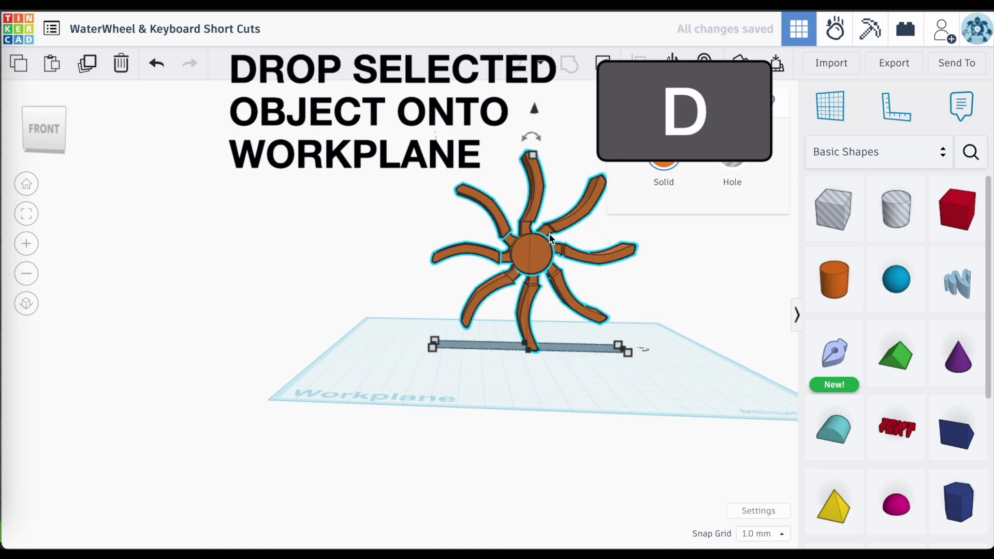
{"action": "scroll", "coordinate": [484, 443], "scroll_direction": "up", "scroll_amount": 10}
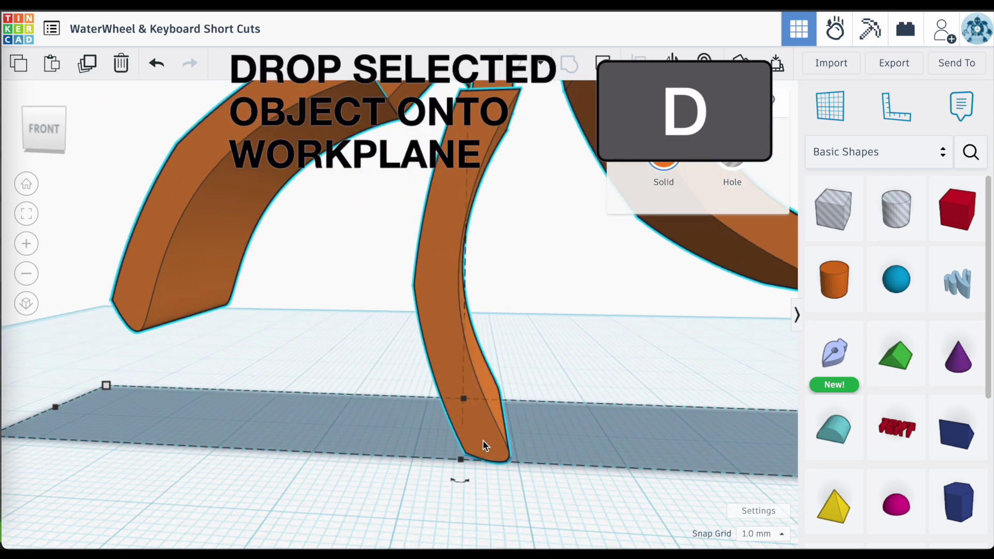
{"action": "scroll", "coordinate": [483, 443], "scroll_direction": "down", "scroll_amount": 10}
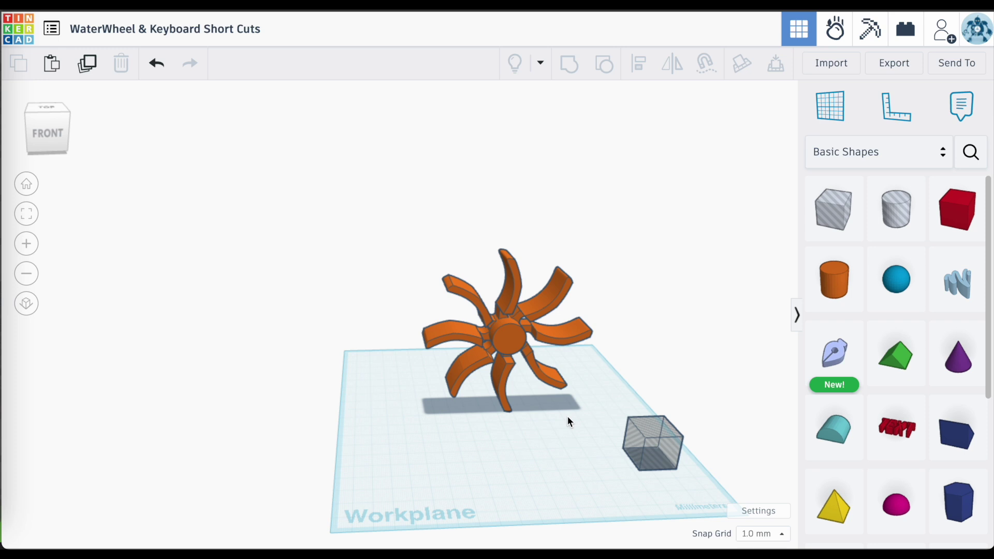
- Place a workplane on the orange wheel's hub face and drop the 20 mm hole box onto it
{"action": "key", "text": "w"}
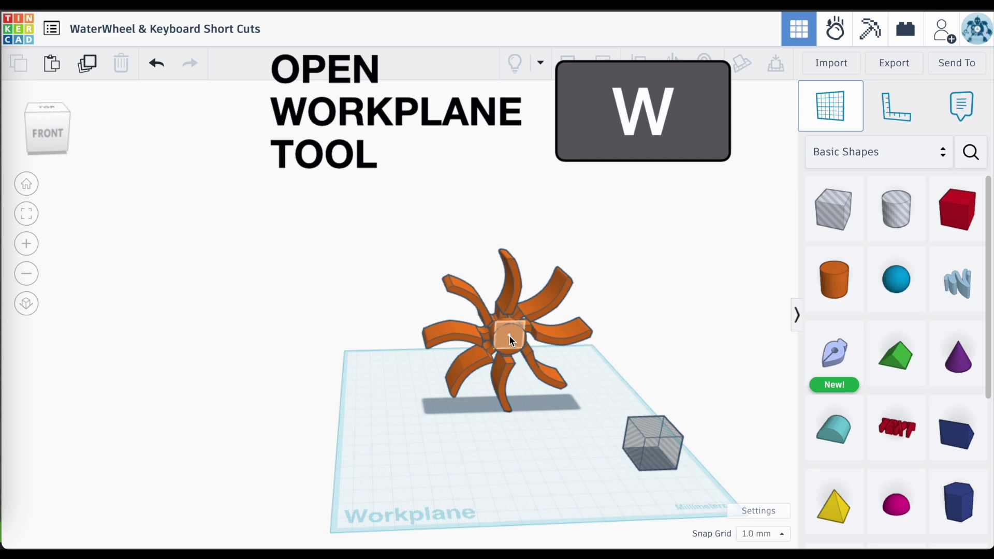
{"action": "left_click", "coordinate": [509, 339]}
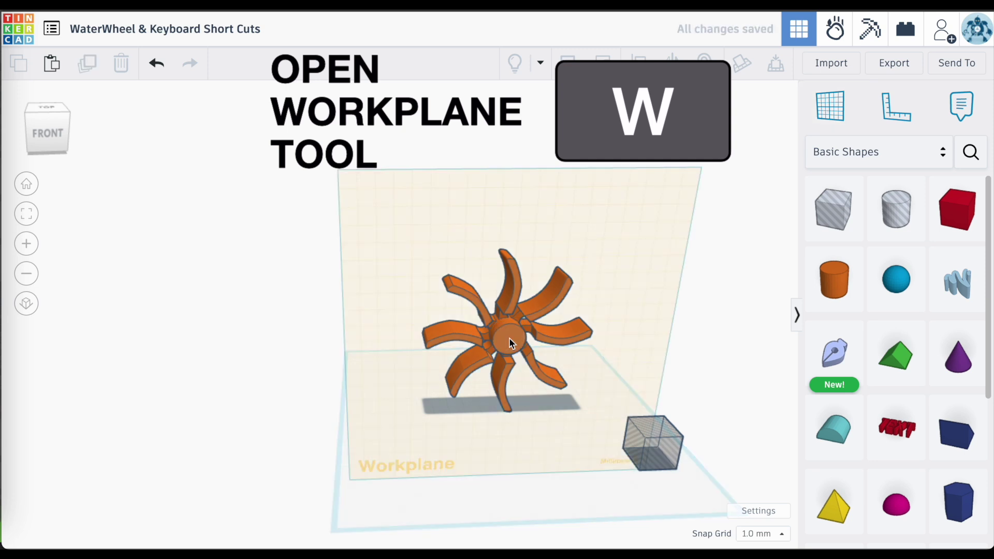
{"action": "left_click", "coordinate": [659, 435]}
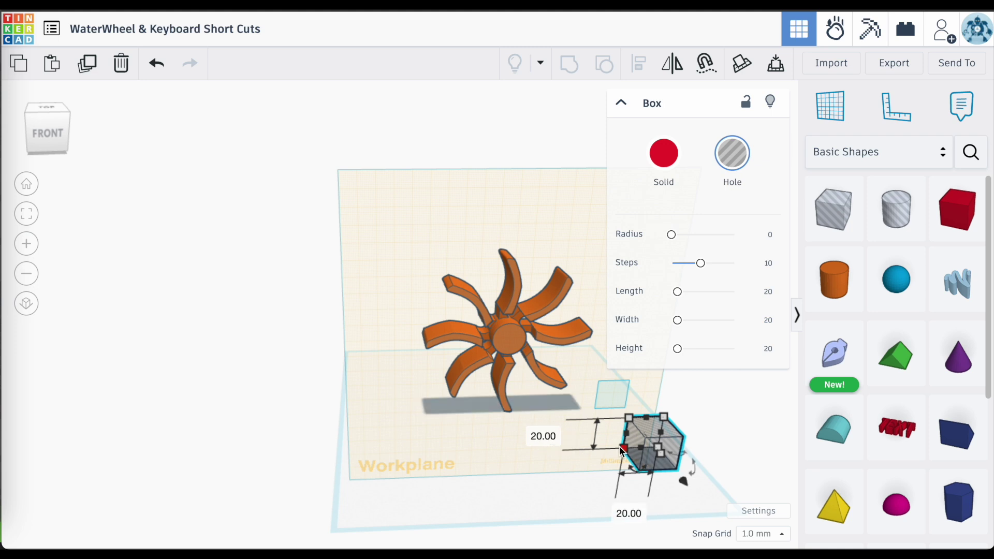
{"action": "right_click_drag", "start_coordinate": [540, 441], "coordinate": [654, 408]}
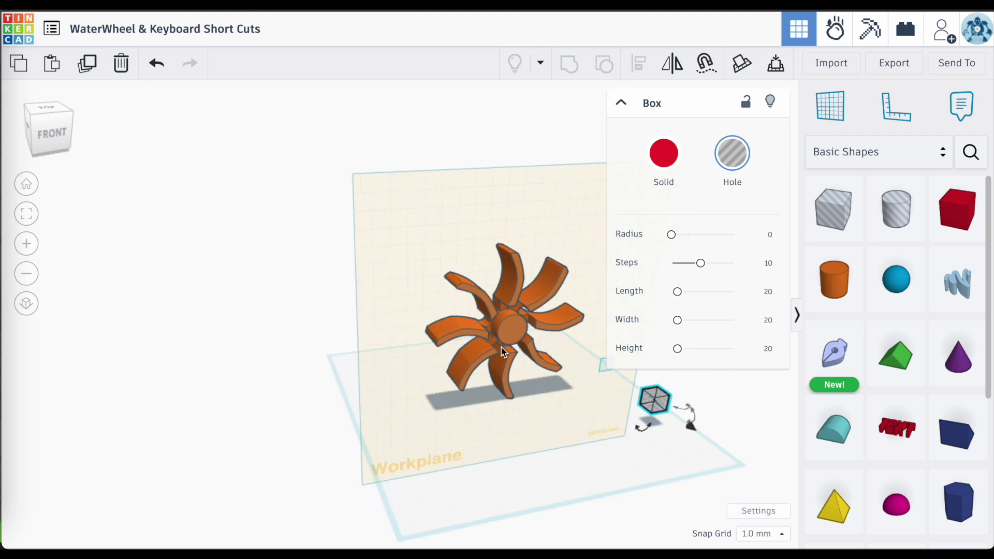
{"action": "key", "text": "d"}
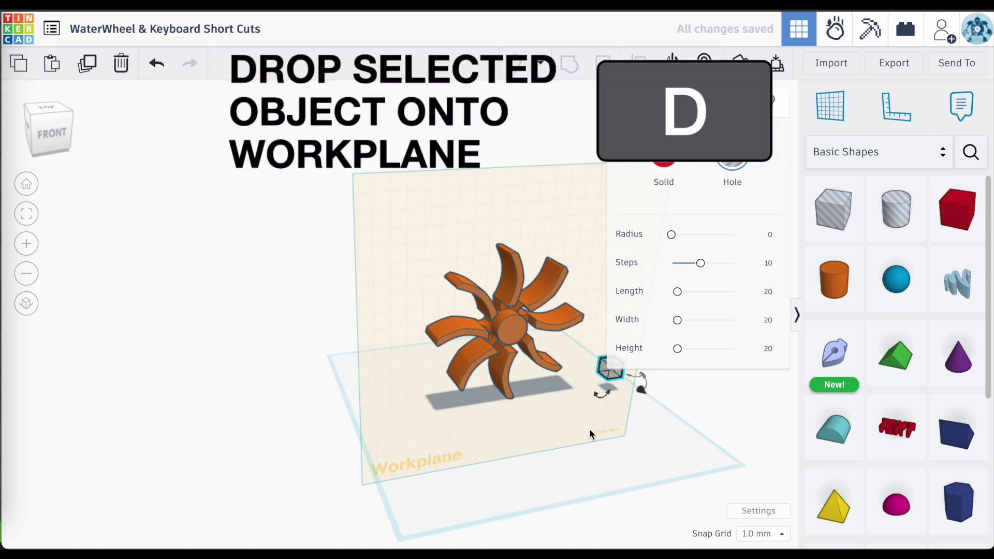
{"action": "left_click", "coordinate": [604, 440]}
{"action": "right_click_drag", "start_coordinate": [604, 440], "coordinate": [651, 423]}
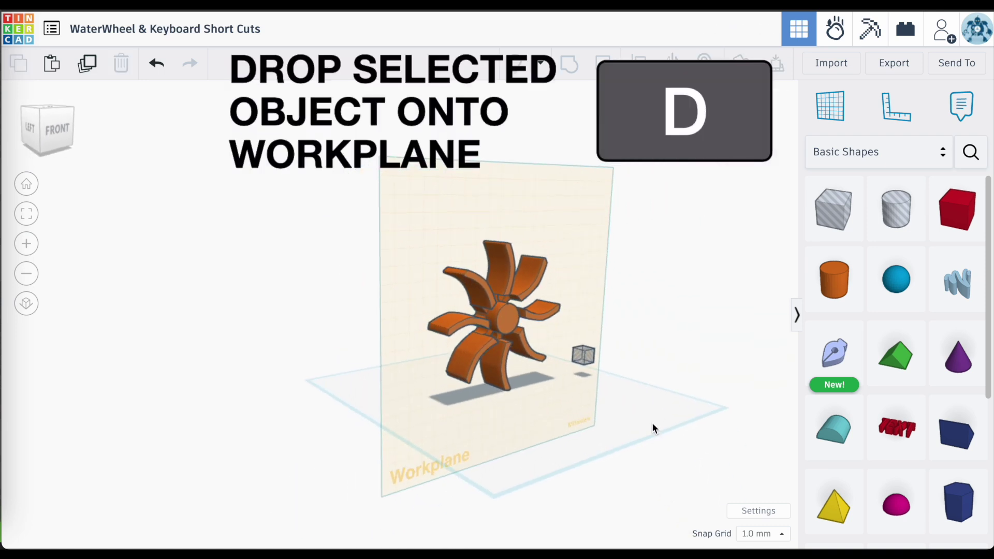
{"action": "right_click_drag", "start_coordinate": [652, 423], "coordinate": [639, 457]}
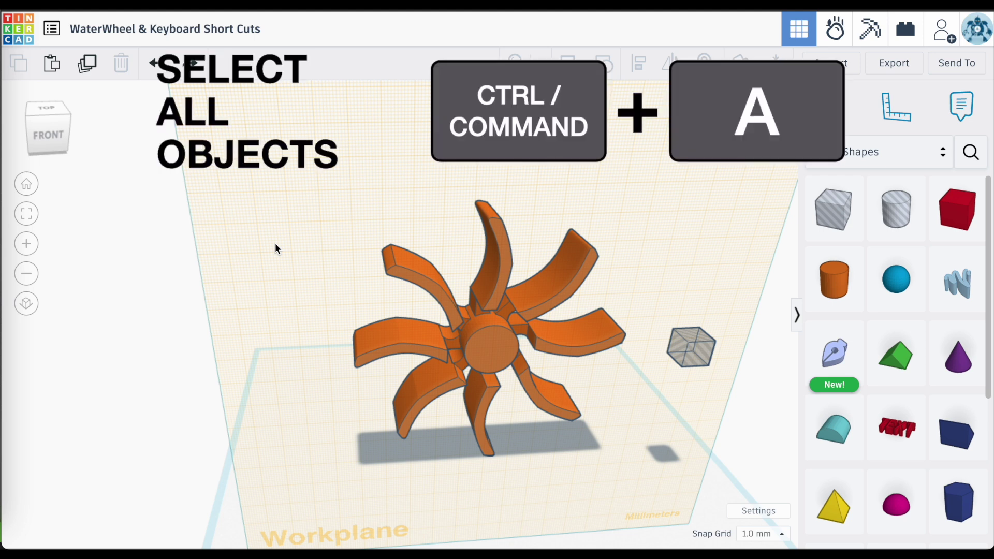
- Center the hole cube on the wheel horizontally using the middle align handle
{"action": "key", "text": "ctrl+a"}
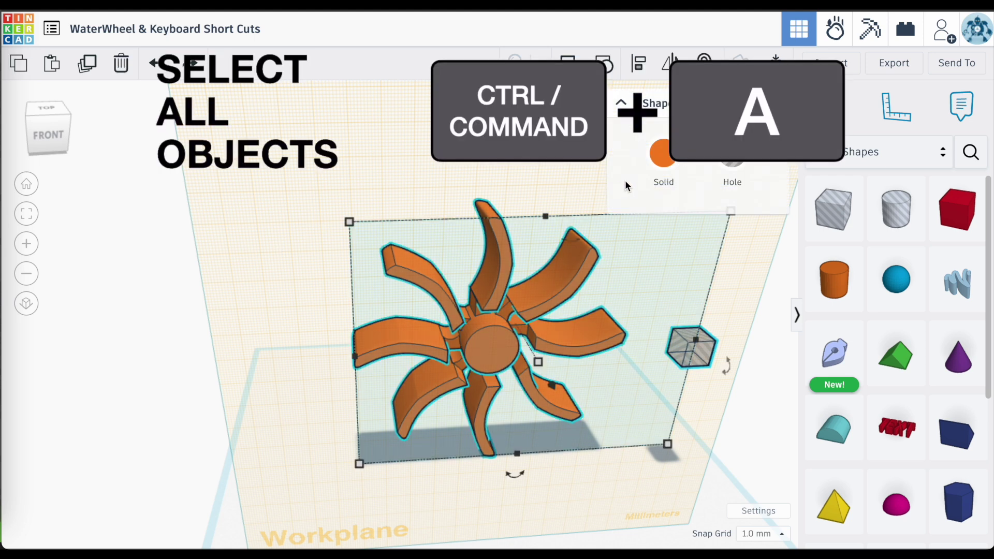
{"action": "key", "text": "l"}
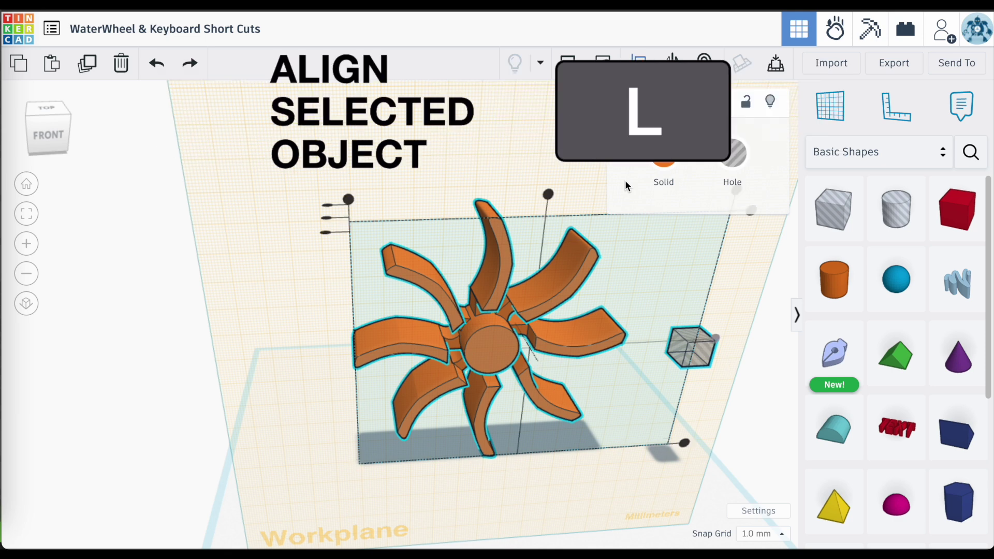
{"action": "left_click", "coordinate": [548, 196]}
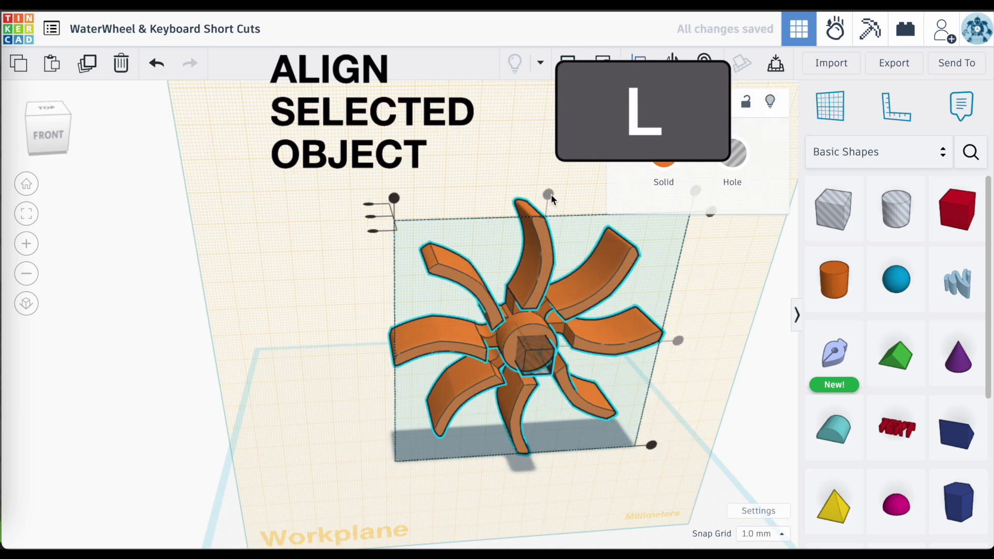
{"action": "left_click", "coordinate": [681, 343]}
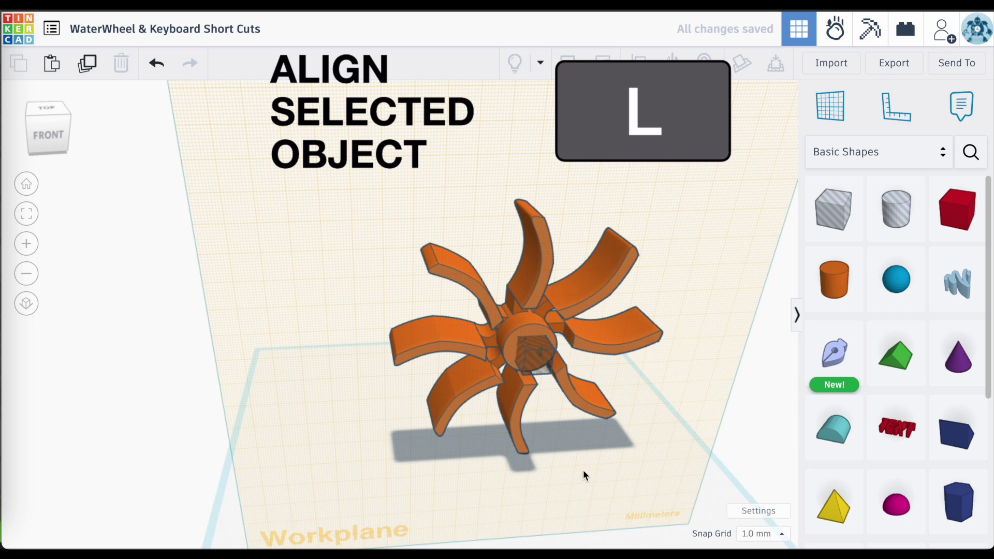
- Center the cube in the hub's depth, then select everything and group it
{"action": "left_click_drag", "start_coordinate": [584, 472], "coordinate": [507, 277]}
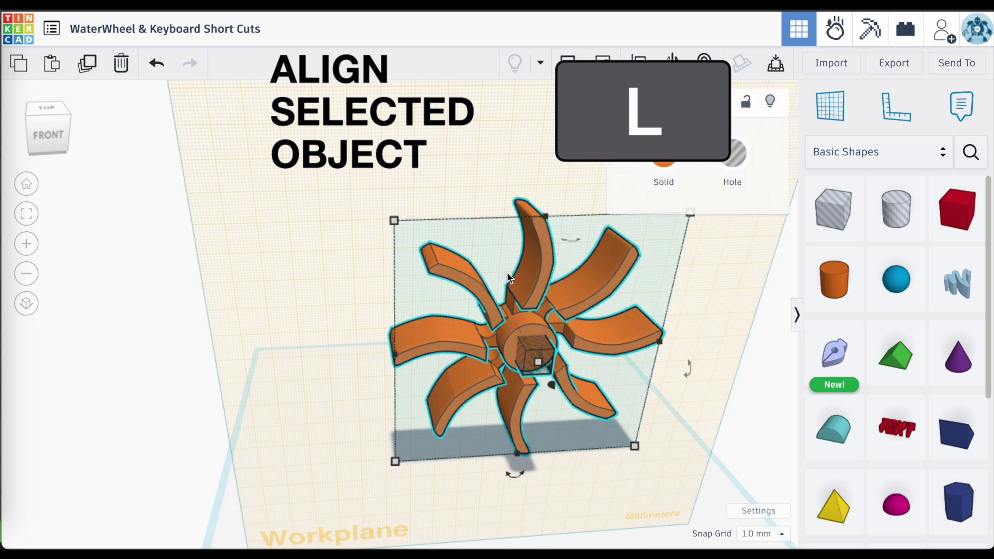
{"action": "key", "text": "l"}
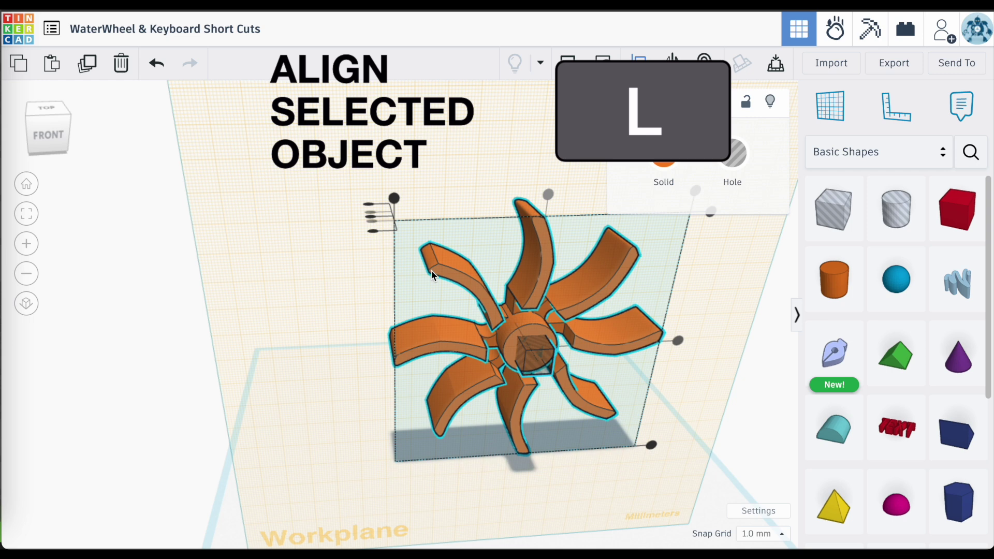
{"action": "right_click_drag", "start_coordinate": [484, 295], "coordinate": [648, 320]}
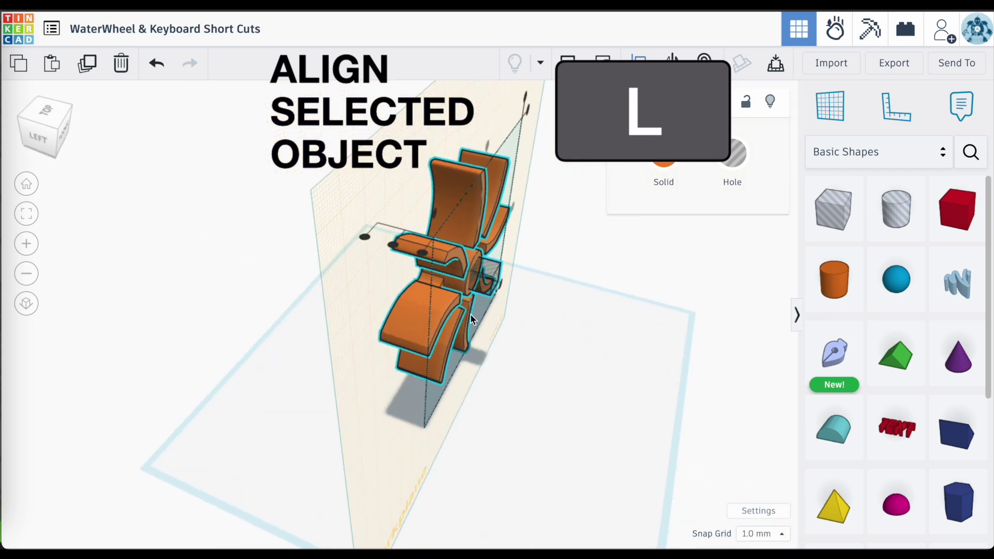
{"action": "left_click", "coordinate": [423, 253]}
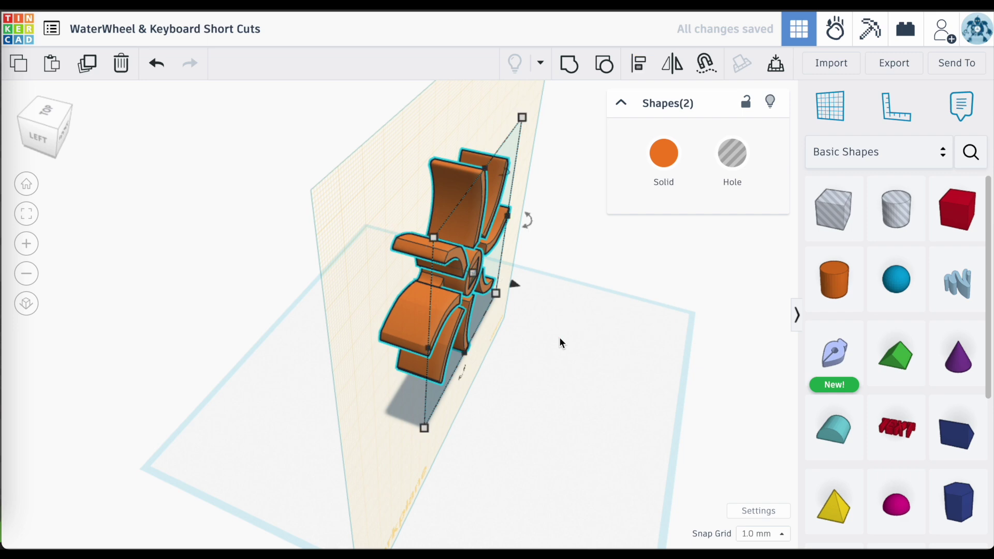
{"action": "right_click_drag", "start_coordinate": [559, 337], "coordinate": [460, 307]}
{"action": "key", "text": "ctrl+a"}
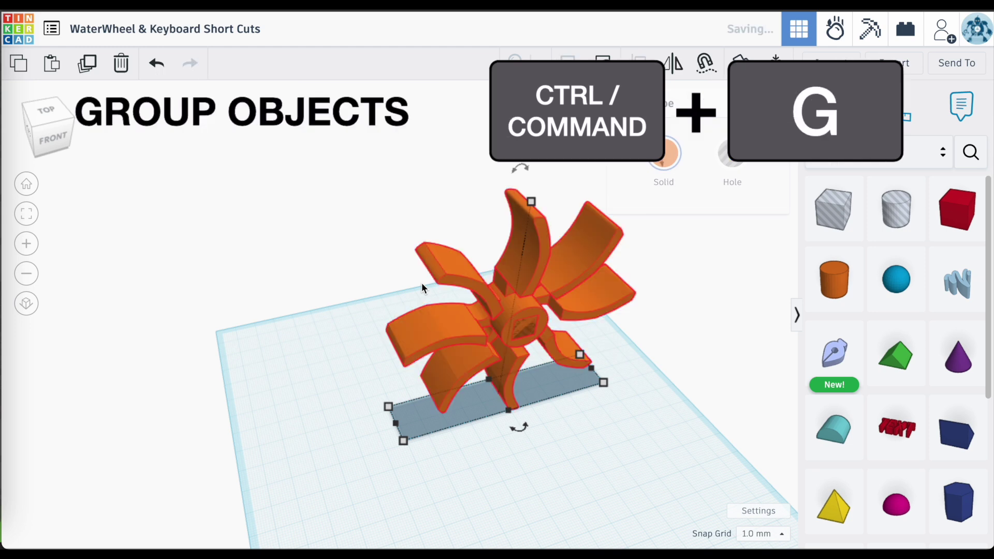
{"action": "left_click", "coordinate": [640, 424]}
{"action": "right_click_drag", "start_coordinate": [586, 357], "coordinate": [602, 378]}
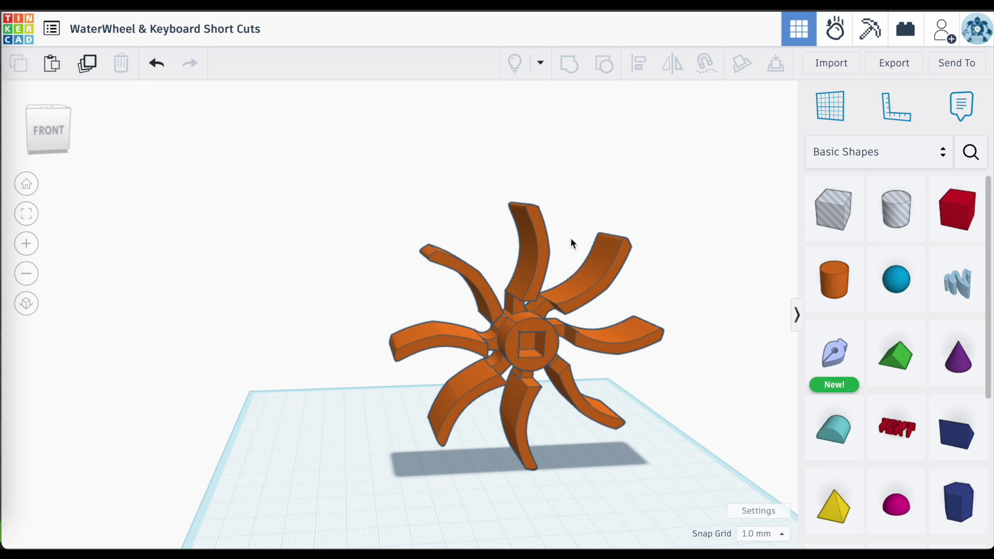
{"action": "right_click_drag", "start_coordinate": [571, 242], "coordinate": [581, 195]}
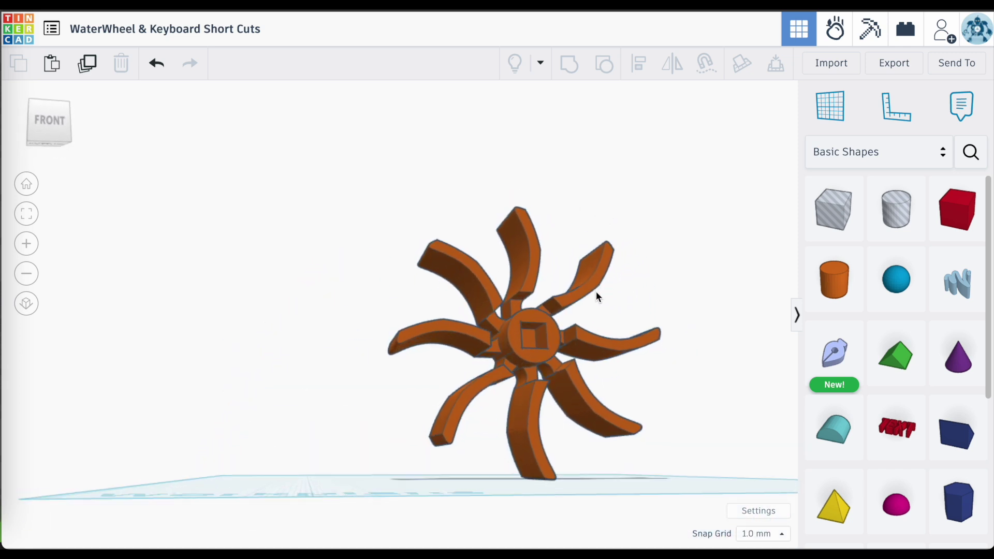
{"action": "right_click_drag", "start_coordinate": [596, 293], "coordinate": [586, 344]}
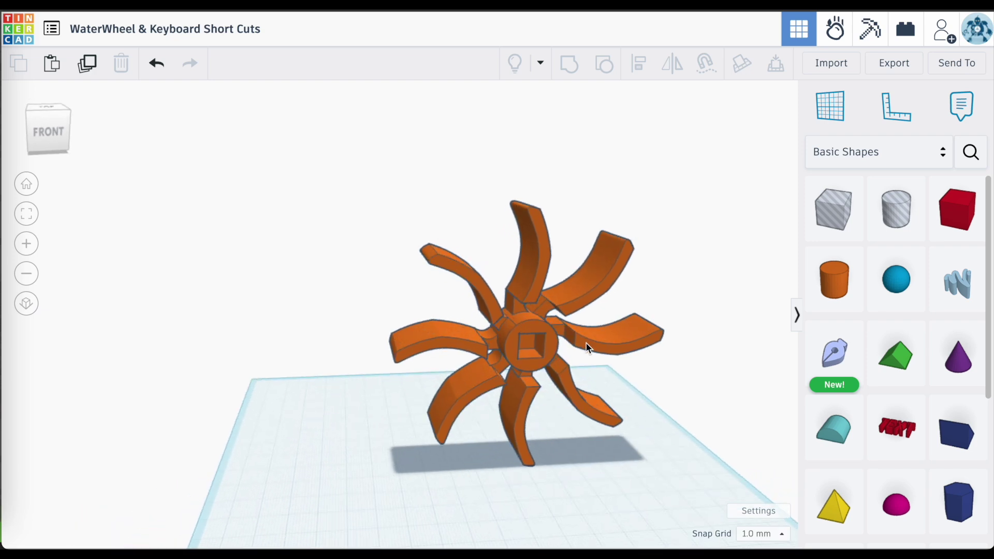